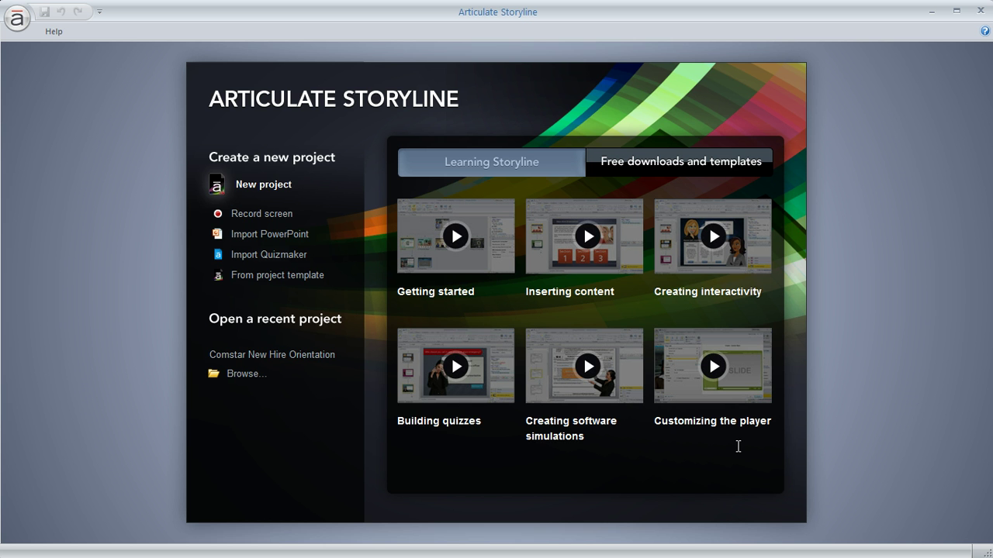
Step: View the free downloads and templates, including the community site's downloads, and open the recent project Comstar New Hire Orientation
{"action": "left_click", "coordinate": [658, 172]}
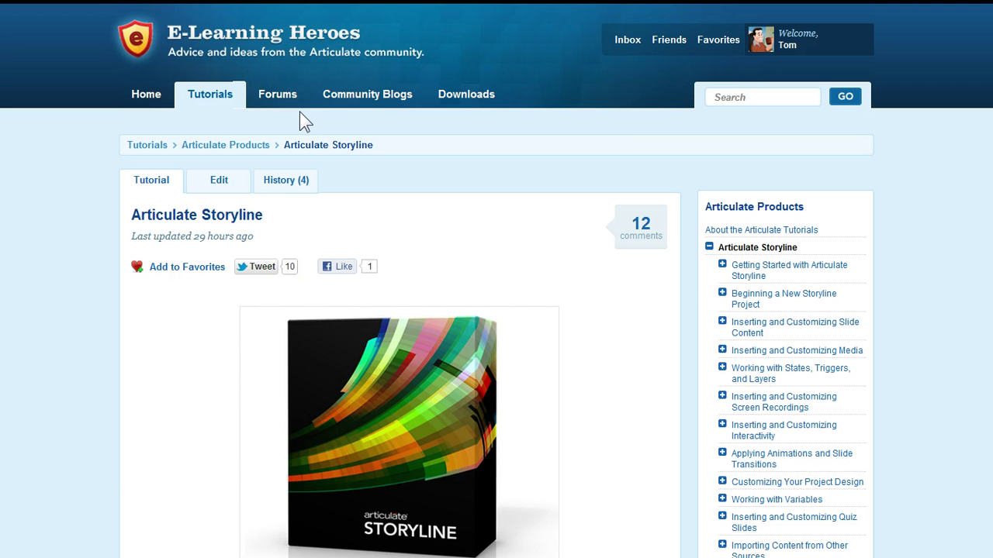
{"action": "left_click", "coordinate": [480, 101]}
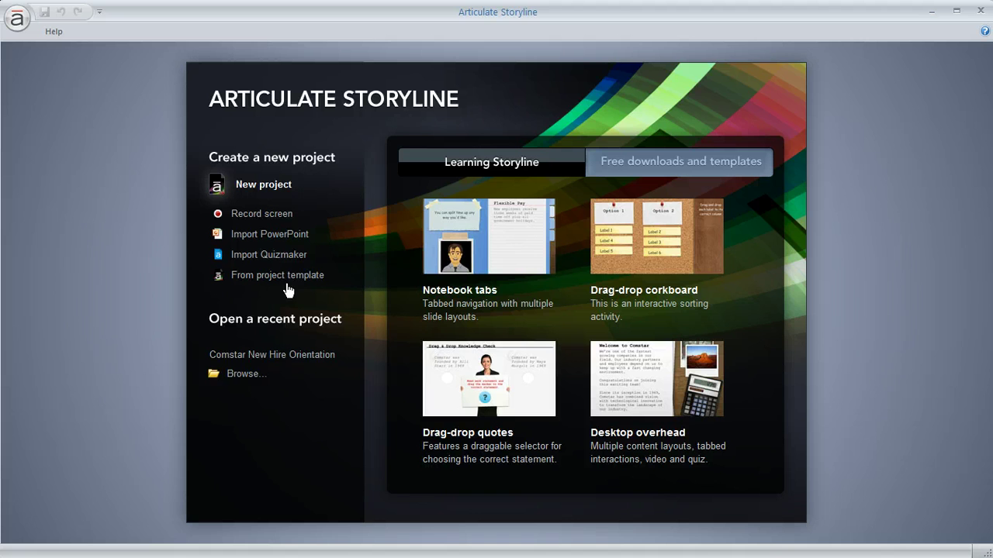
{"action": "left_click", "coordinate": [311, 356]}
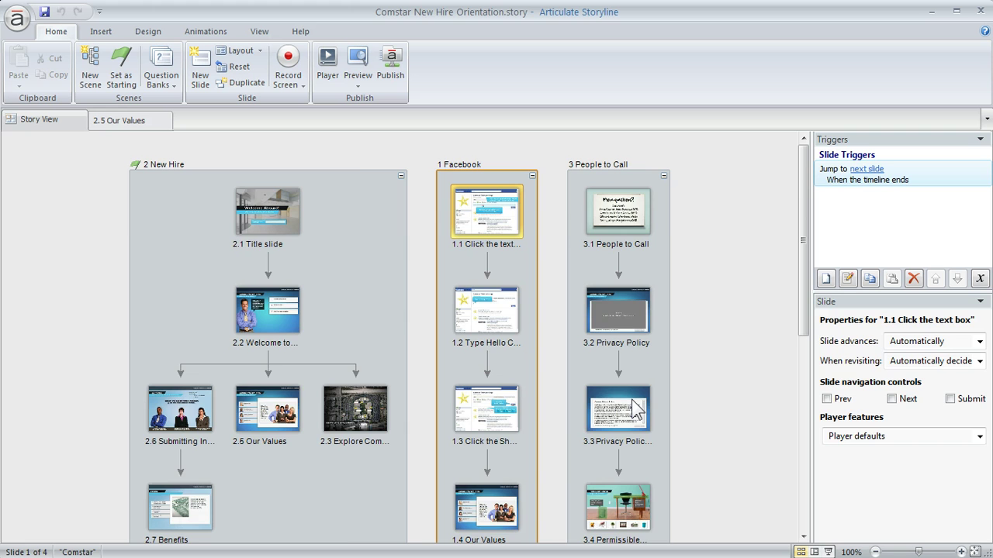
Step: Collapse the 2 New Hire scene in the story overview and expand it again
{"action": "left_click", "coordinate": [401, 176]}
{"action": "left_click", "coordinate": [400, 178]}
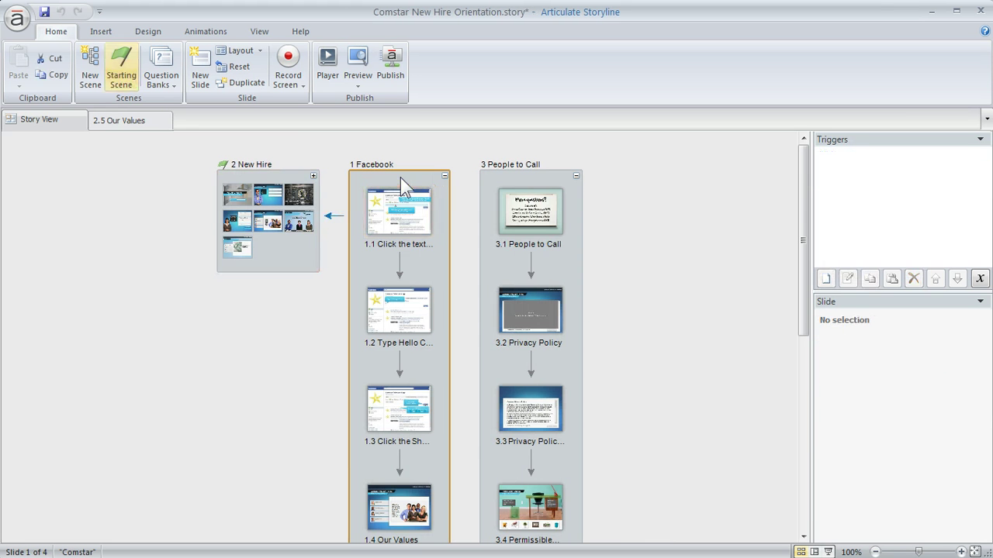
{"action": "left_click", "coordinate": [313, 176]}
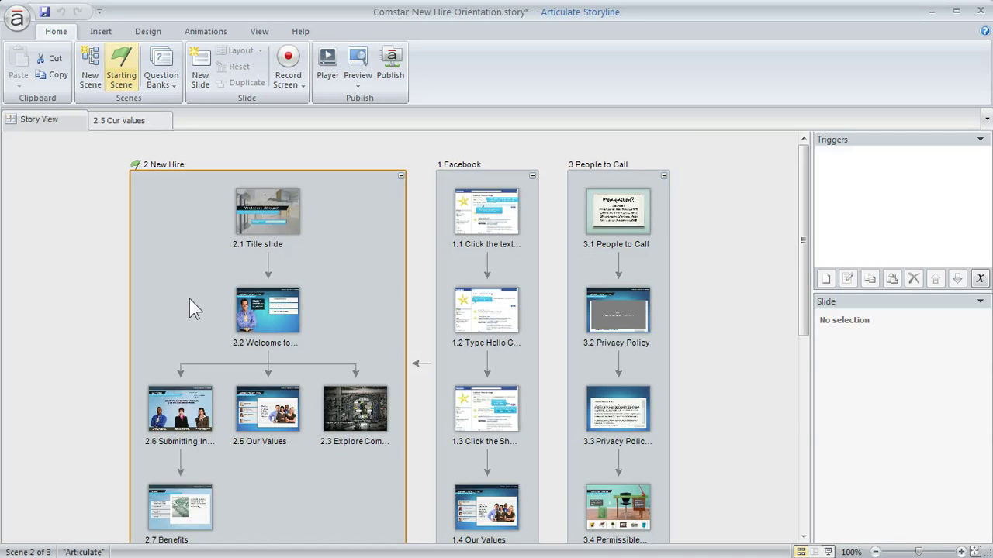
Step: Inspect slide 2.2's triggers, checking the Compensation jump destinations and the wizard settings of the jump to 2.3 Explore Comstar Headquarters
{"action": "left_click", "coordinate": [498, 221]}
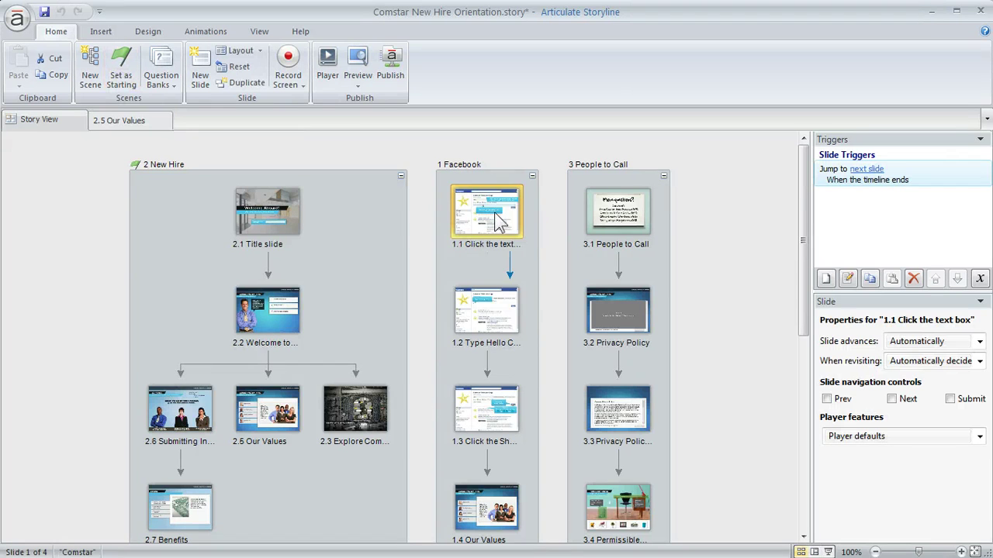
{"action": "left_click_drag", "start_coordinate": [494, 213], "coordinate": [288, 465]}
{"action": "left_click", "coordinate": [268, 324]}
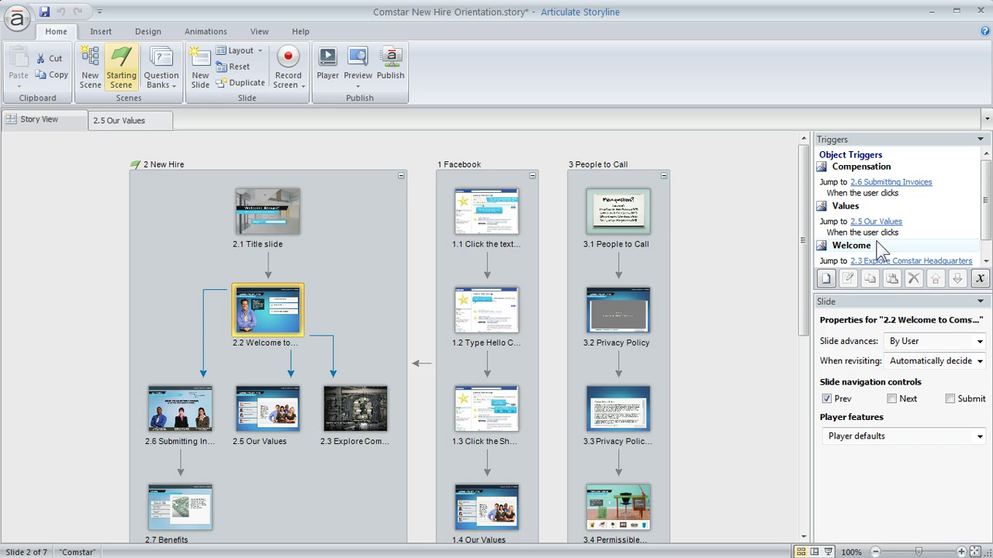
{"action": "left_click", "coordinate": [893, 186]}
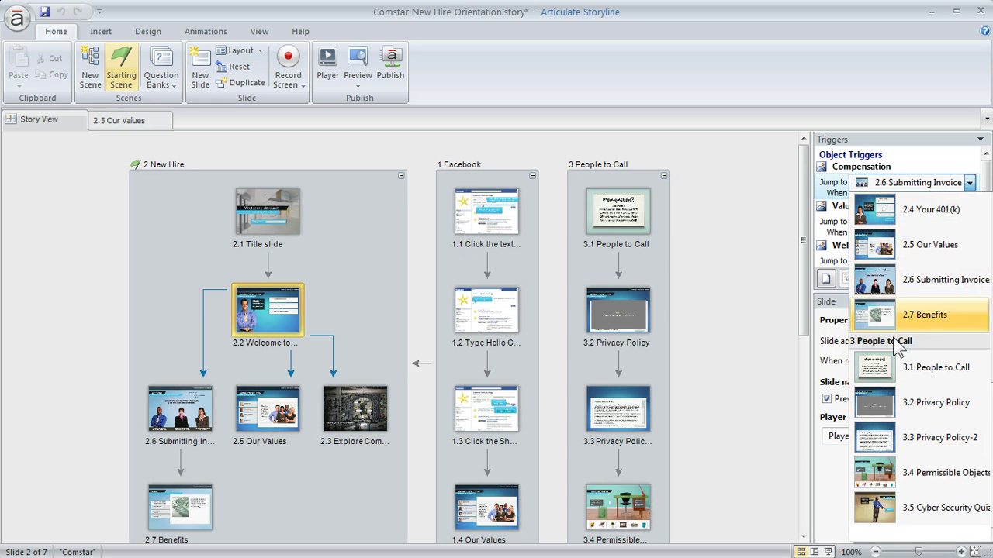
{"action": "left_click", "coordinate": [915, 177]}
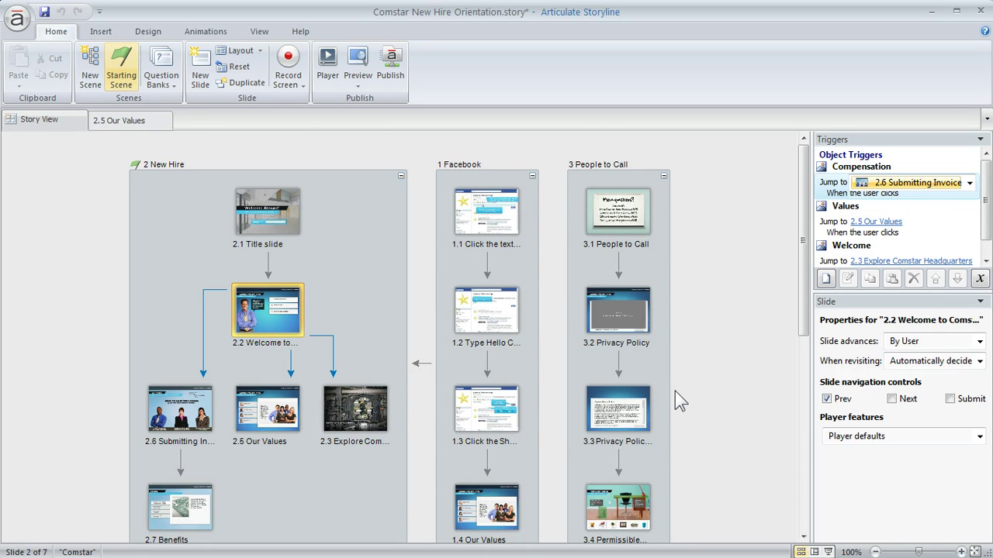
{"action": "double_click", "coordinate": [335, 381]}
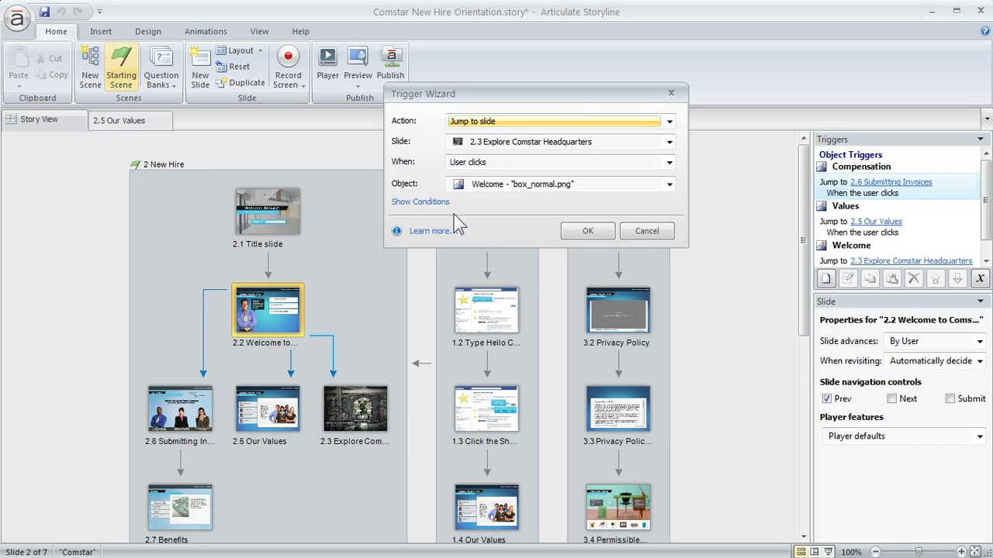
{"action": "left_click", "coordinate": [647, 231]}
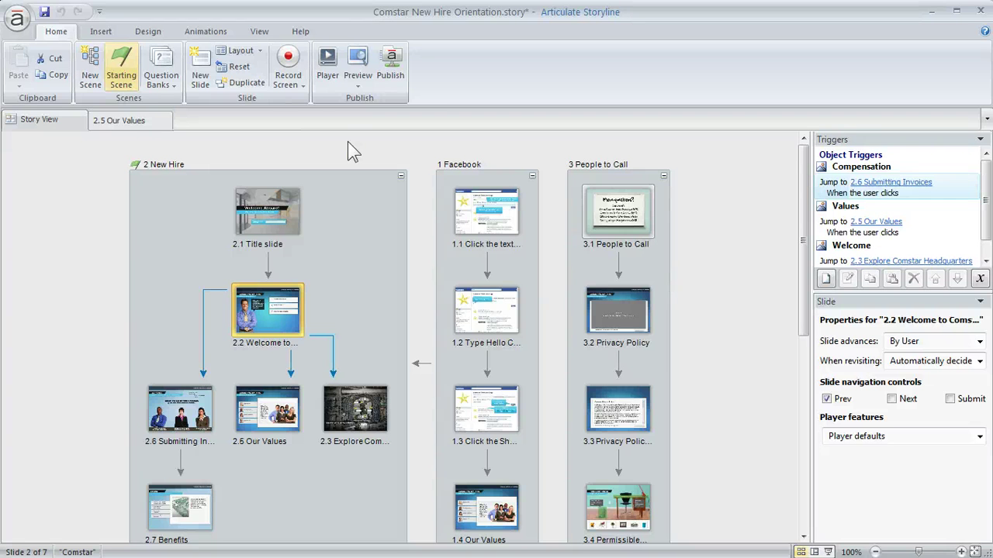
Step: Add a new scene to the story and open its untitled slide for editing
{"action": "left_click", "coordinate": [92, 64]}
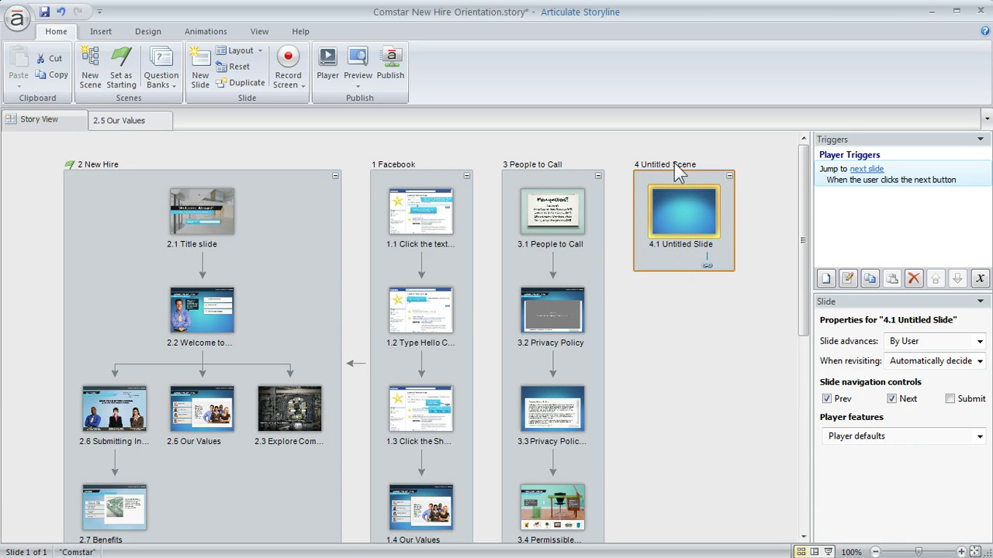
{"action": "double_click", "coordinate": [680, 209]}
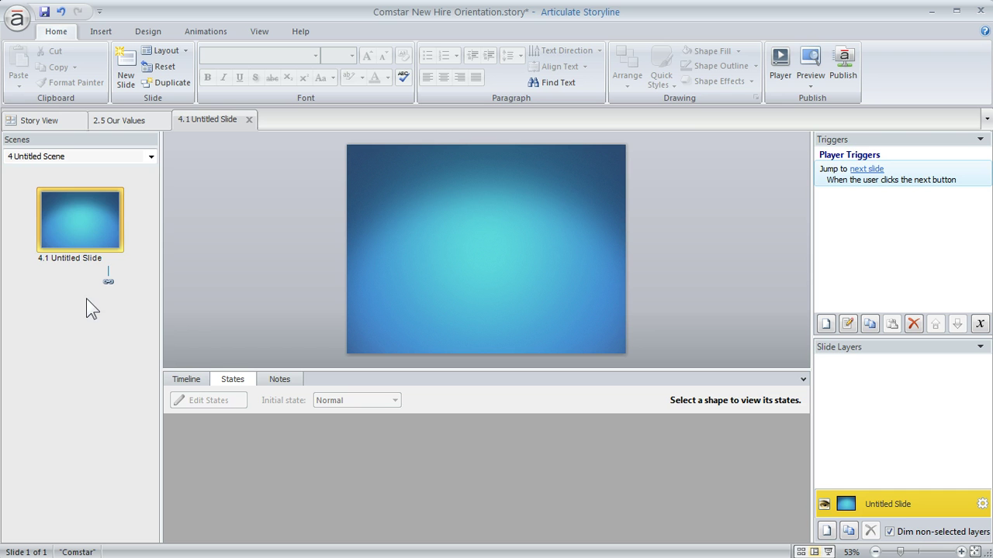
Step: Look through the first slides of the 1 Facebook scene and return to 4 Untitled Scene
{"action": "left_click", "coordinate": [150, 156]}
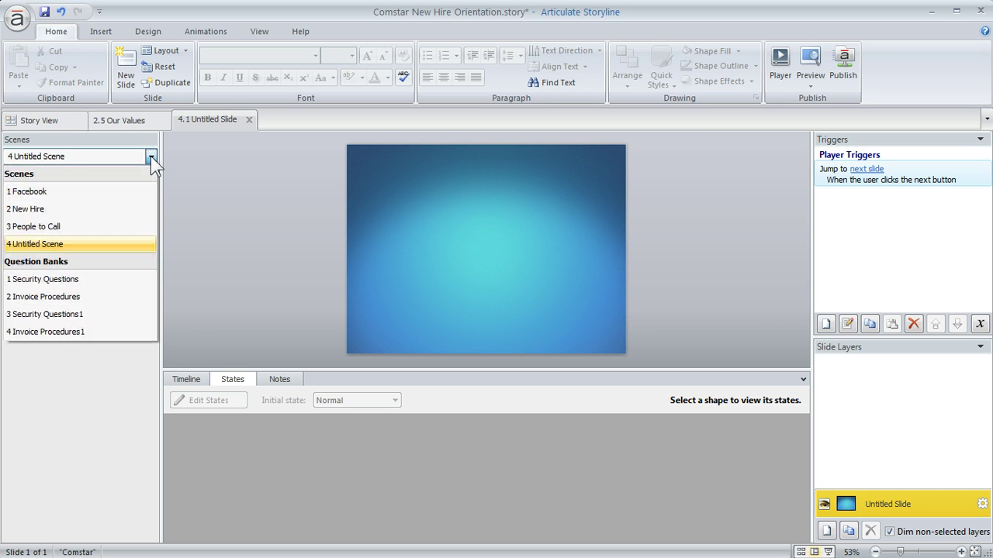
{"action": "left_click", "coordinate": [39, 193]}
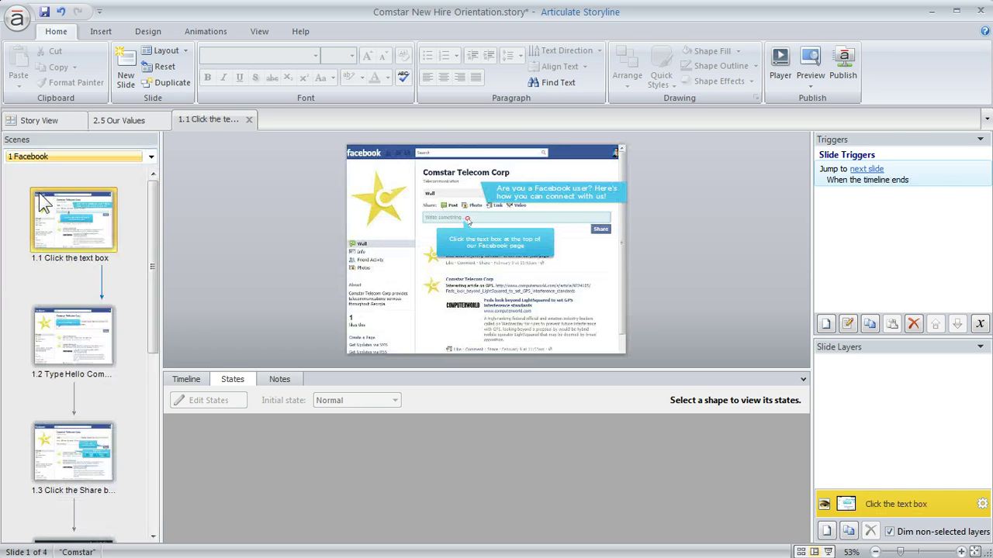
{"action": "mouse_move", "coordinate": [157, 201]}
{"action": "left_mouse_down"}
{"action": "mouse_move", "coordinate": [151, 425]}
{"action": "mouse_move", "coordinate": [153, 200]}
{"action": "left_mouse_up"}
{"action": "left_click", "coordinate": [84, 333]}
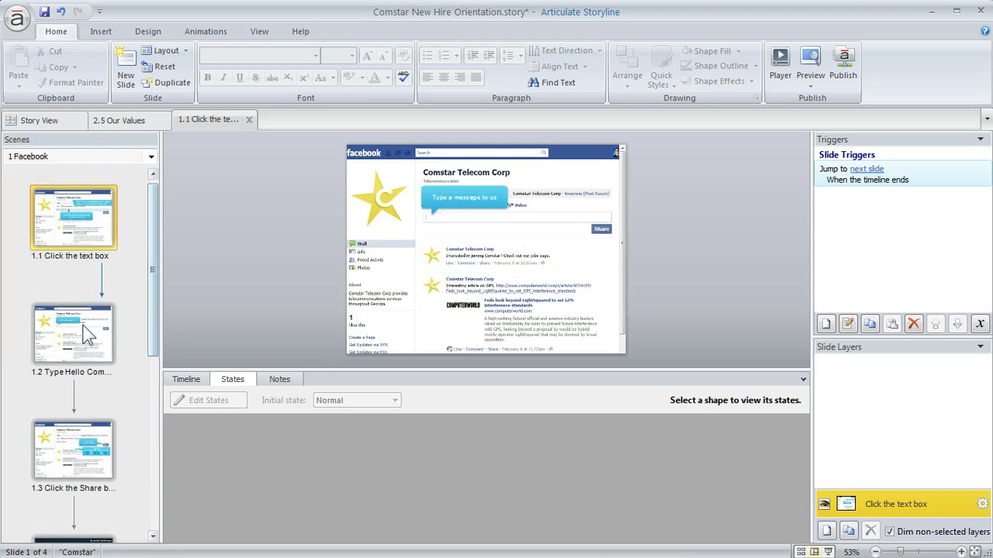
{"action": "left_click", "coordinate": [74, 432]}
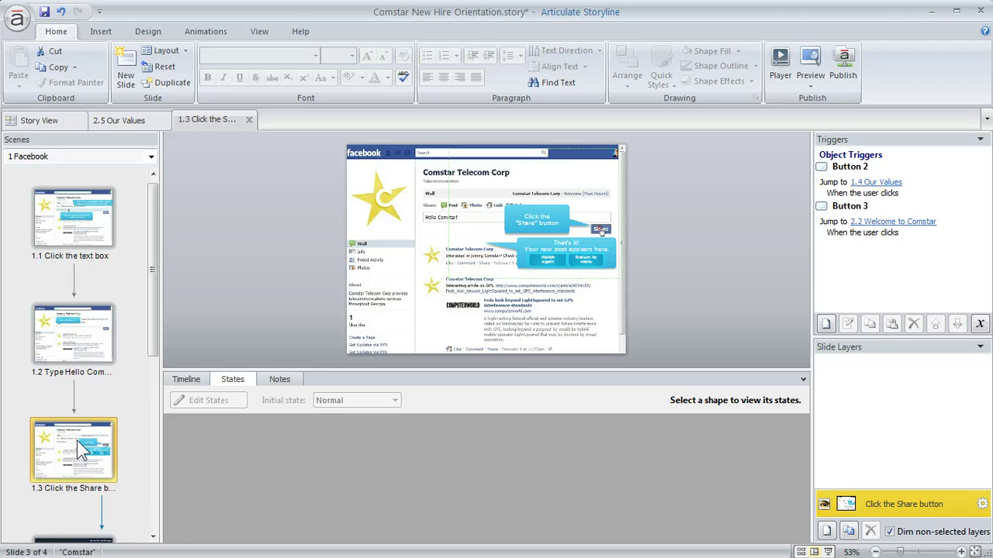
{"action": "left_click", "coordinate": [150, 157]}
{"action": "left_click", "coordinate": [73, 244]}
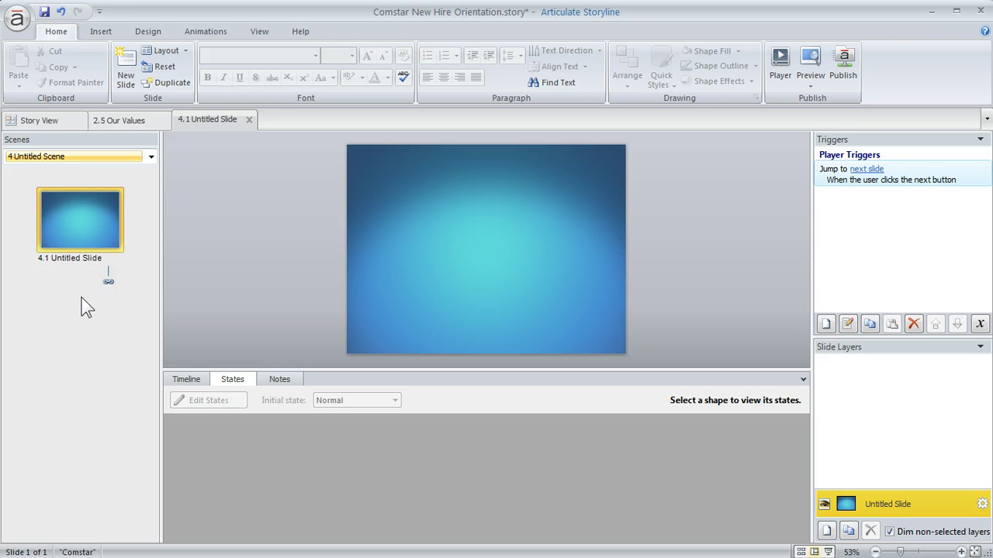
Step: View the open slide 2.5 Our Values, return to 4.1 Untitled Slide and show its notes
{"action": "left_click", "coordinate": [109, 120]}
{"action": "left_click", "coordinate": [212, 121]}
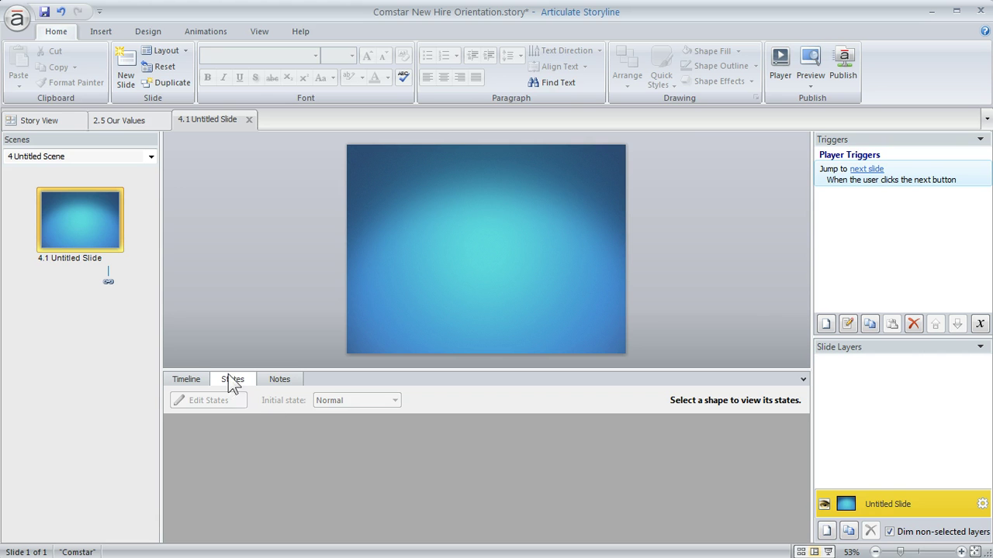
{"action": "left_click", "coordinate": [287, 378]}
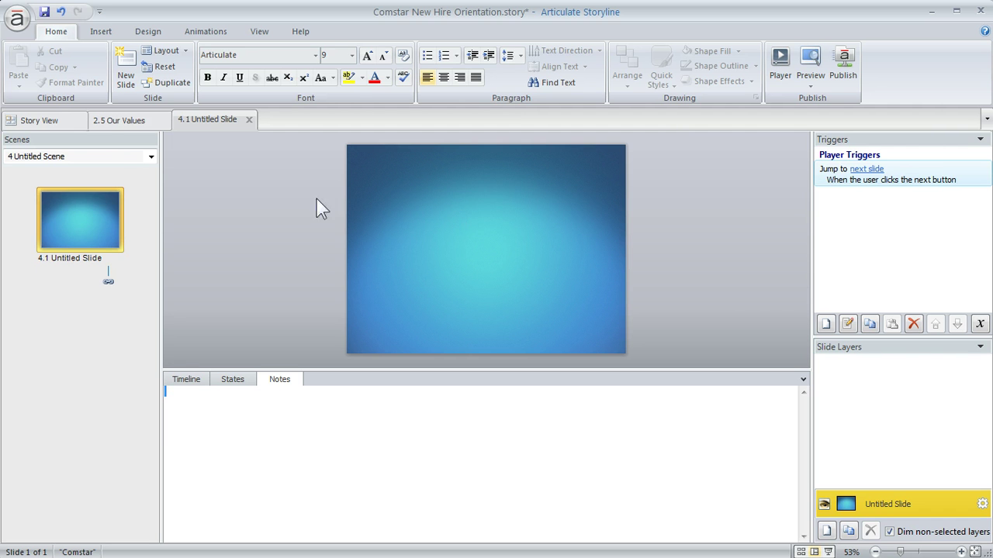
Step: Review the template, quizzing, screen recording and import options for new slides, and insert a slide with the Comstar 1_Custom layout
{"action": "left_click", "coordinate": [125, 76]}
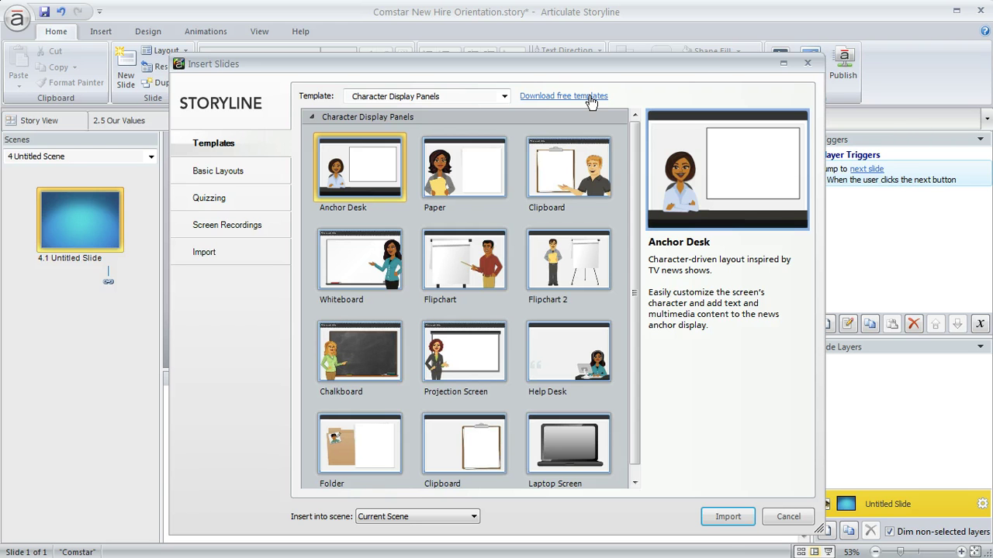
{"action": "left_click", "coordinate": [246, 175]}
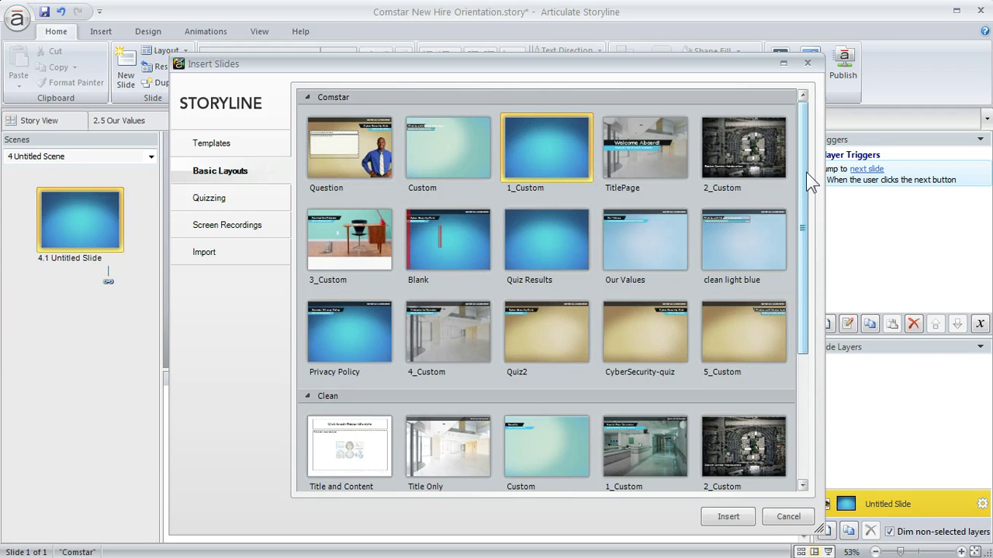
{"action": "mouse_move", "coordinate": [806, 173]}
{"action": "left_mouse_down"}
{"action": "mouse_move", "coordinate": [807, 332]}
{"action": "mouse_move", "coordinate": [795, 156]}
{"action": "left_mouse_up"}
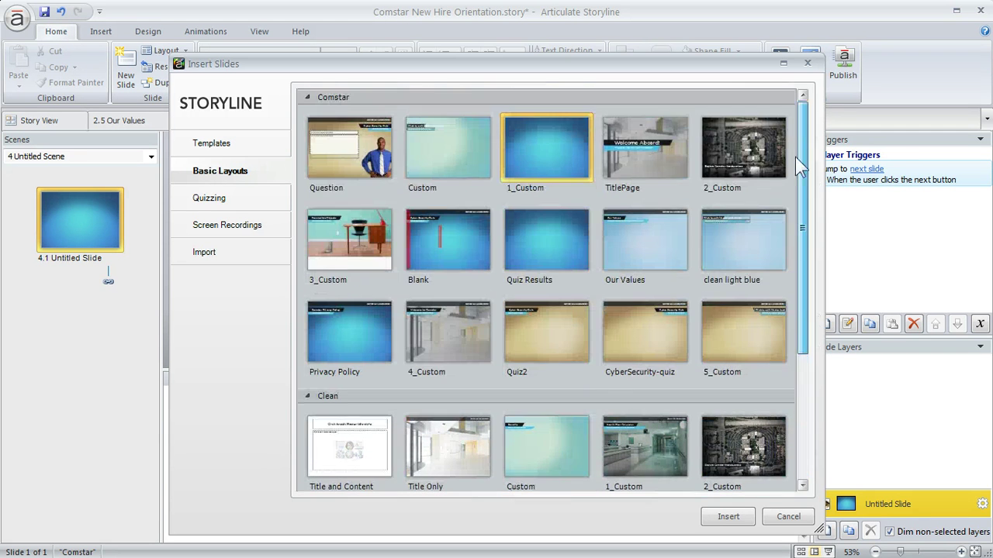
{"action": "left_click", "coordinate": [209, 199]}
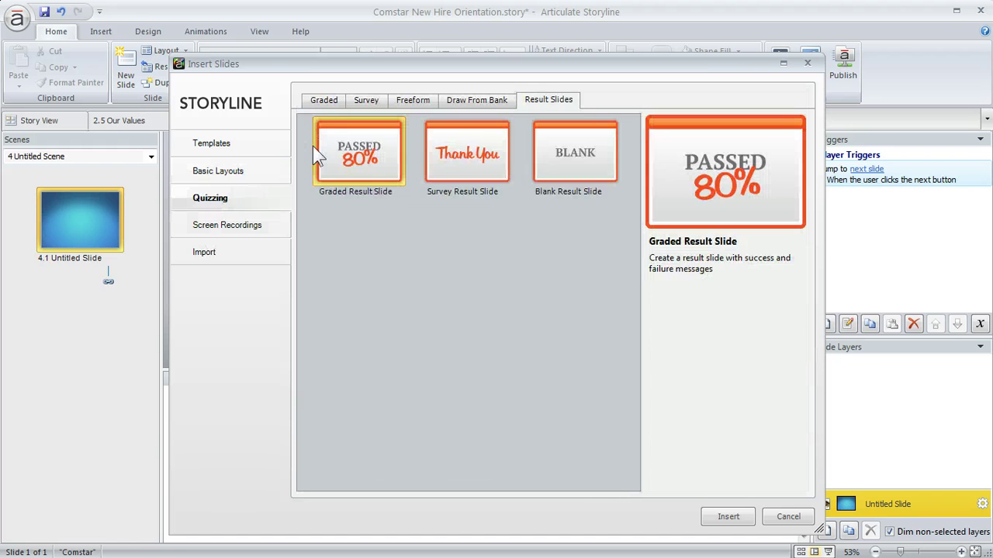
{"action": "left_click", "coordinate": [323, 102]}
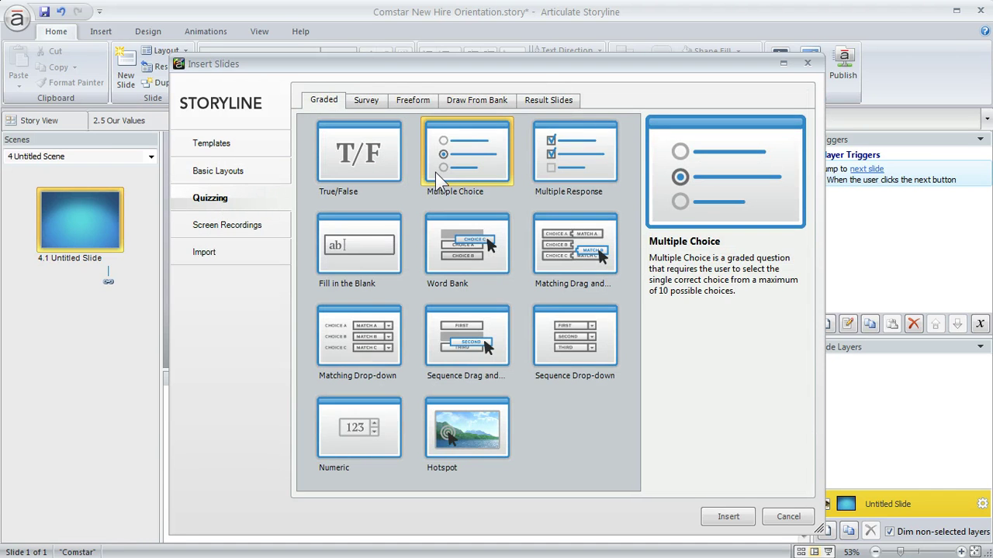
{"action": "left_click", "coordinate": [218, 227]}
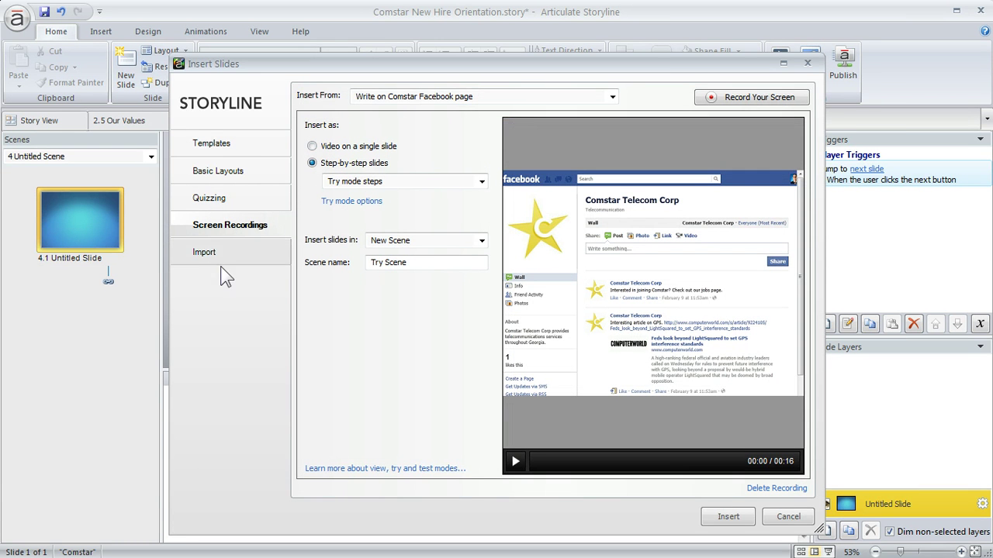
{"action": "left_click", "coordinate": [216, 256]}
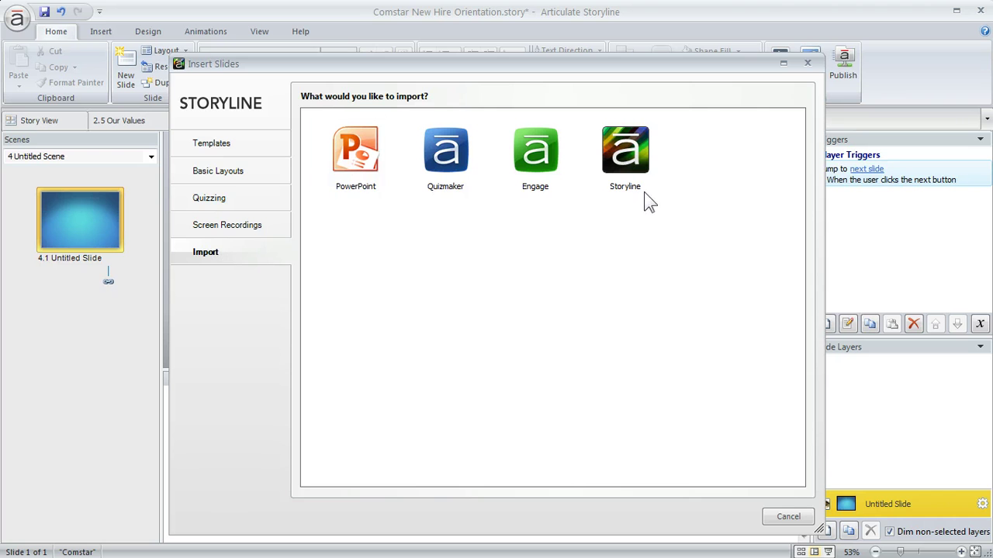
{"action": "left_click", "coordinate": [228, 179]}
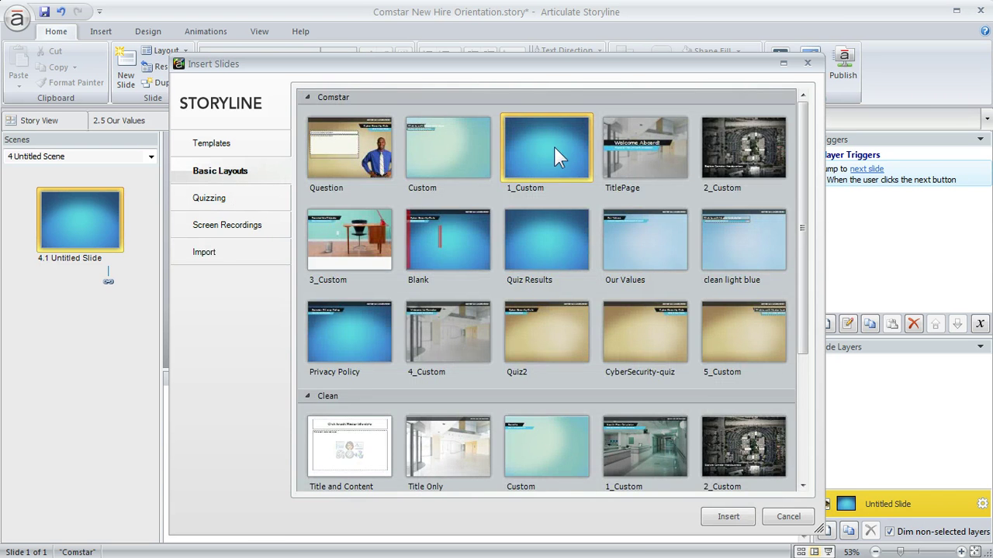
{"action": "left_click", "coordinate": [727, 517]}
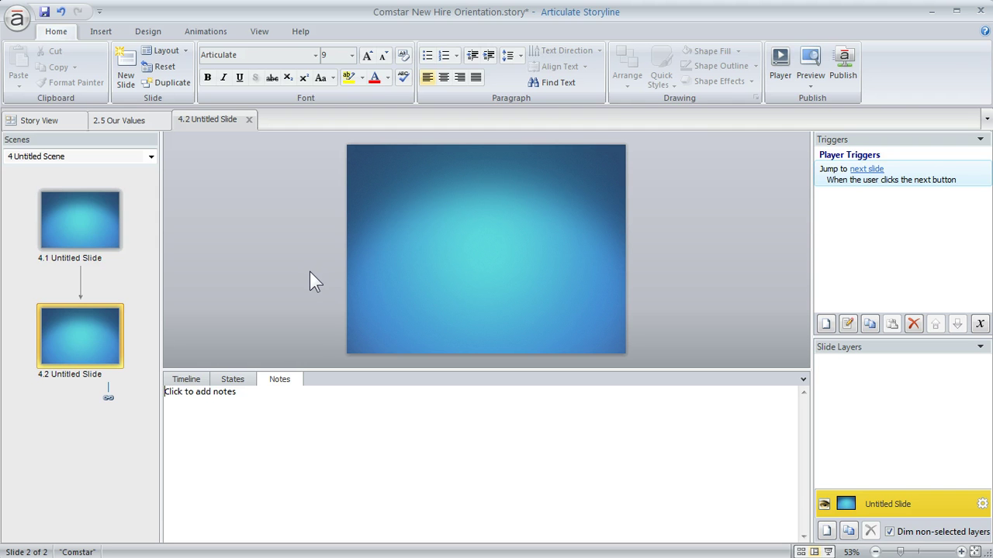
Step: Review the new slide's timeline and the insert, design and animation commands, and open the Slide Master
{"action": "left_click", "coordinate": [186, 379]}
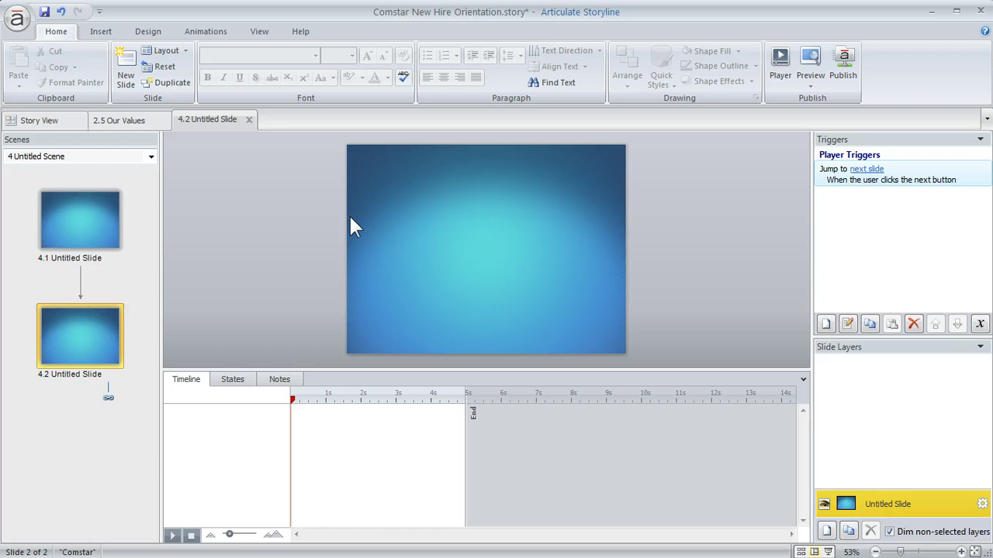
{"action": "left_click", "coordinate": [100, 35]}
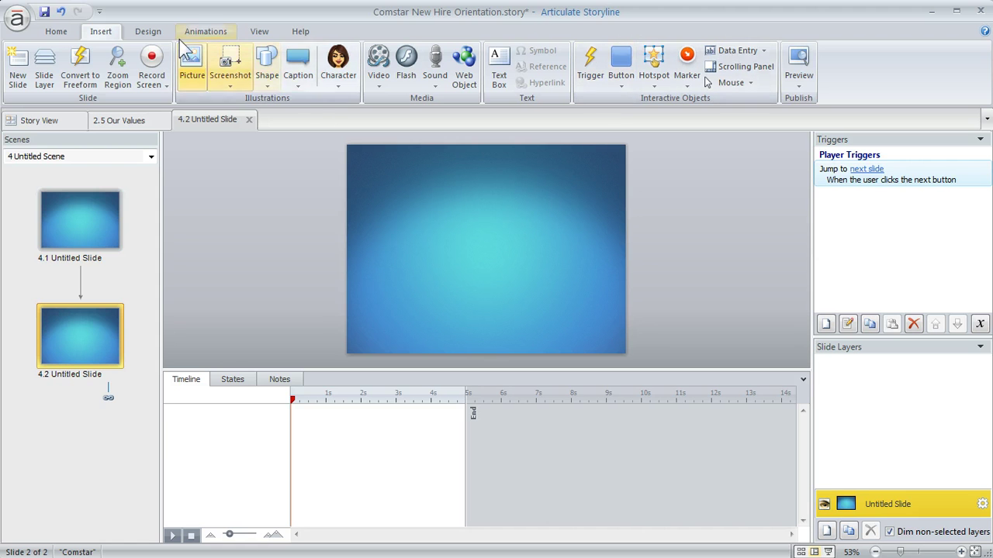
{"action": "left_click", "coordinate": [151, 32]}
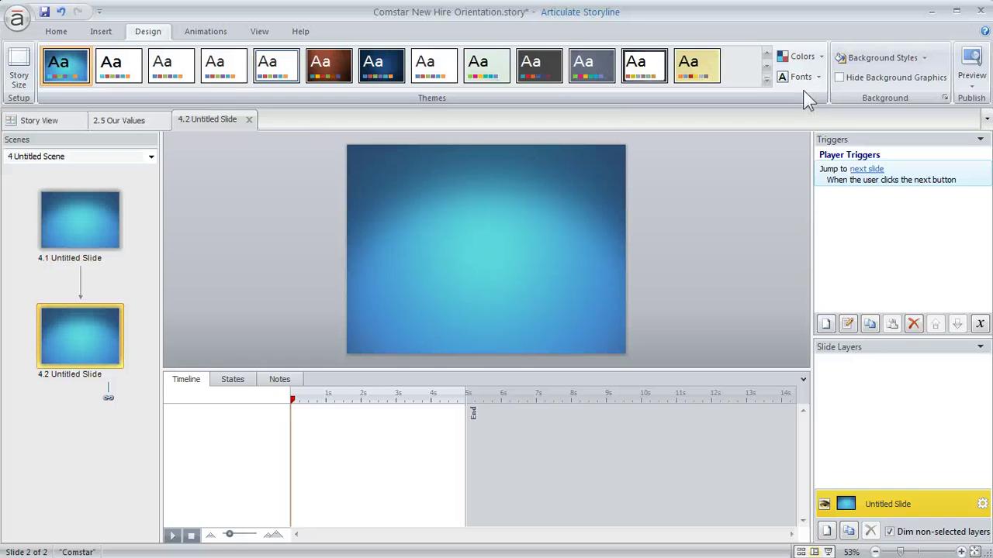
{"action": "left_click", "coordinate": [206, 32]}
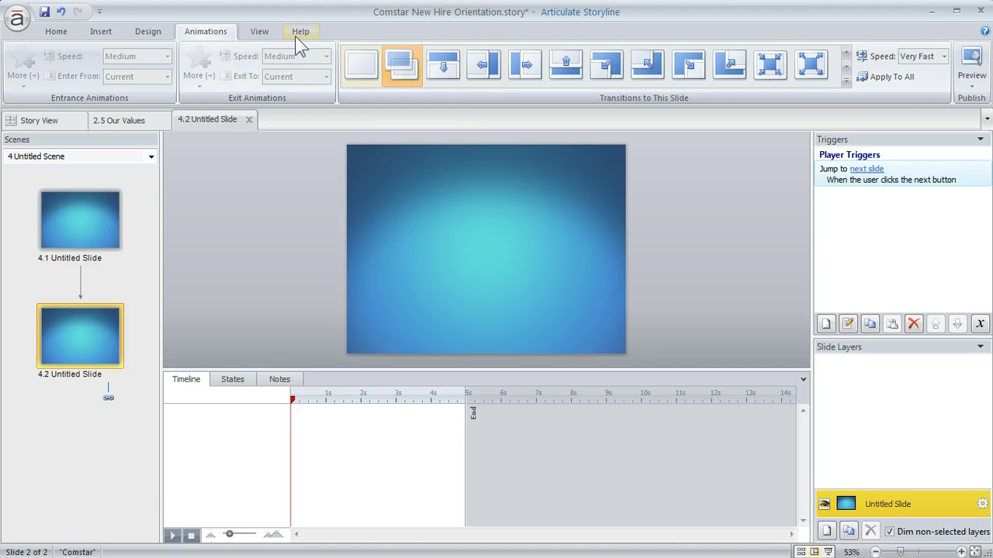
{"action": "left_click", "coordinate": [263, 31]}
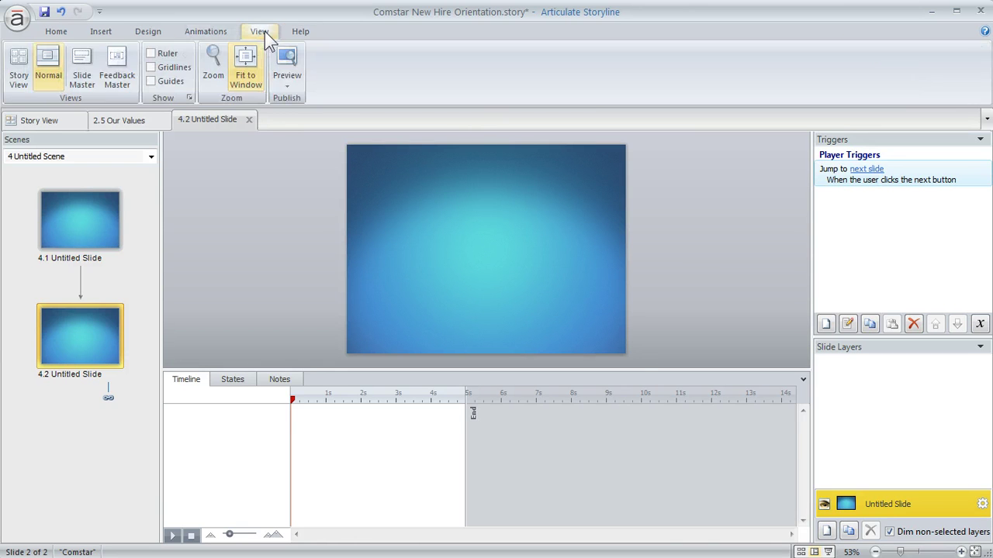
{"action": "left_click", "coordinate": [83, 68]}
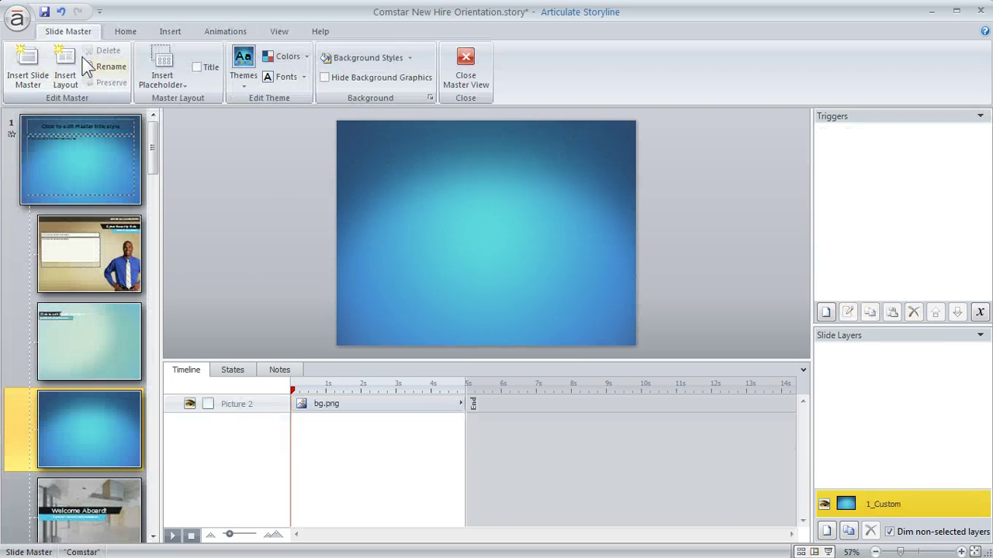
Step: Look through the Comstar Slide Master's layouts and close the master view
{"action": "mouse_move", "coordinate": [151, 135]}
{"action": "left_mouse_down"}
{"action": "mouse_move", "coordinate": [156, 477]}
{"action": "mouse_move", "coordinate": [162, 140]}
{"action": "left_mouse_up"}
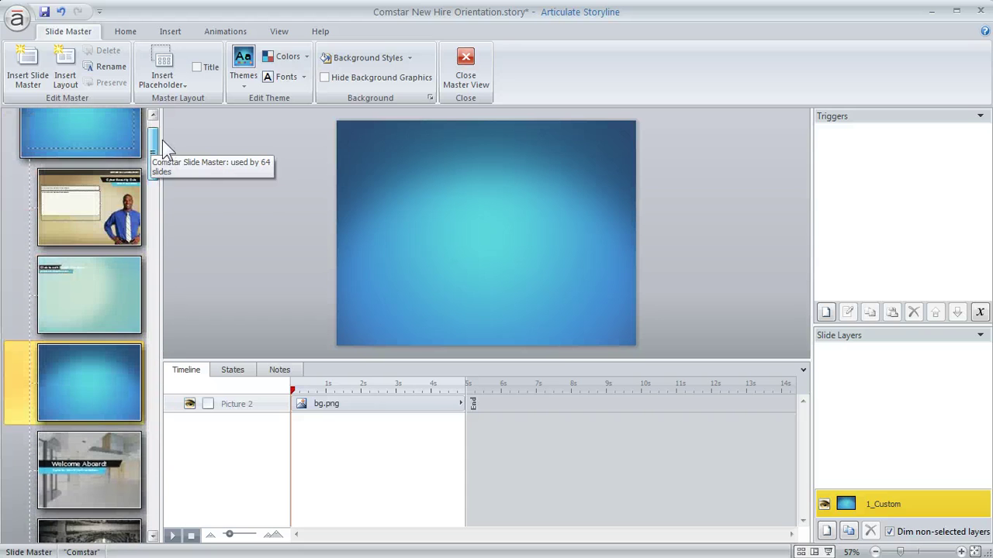
{"action": "left_click", "coordinate": [470, 65]}
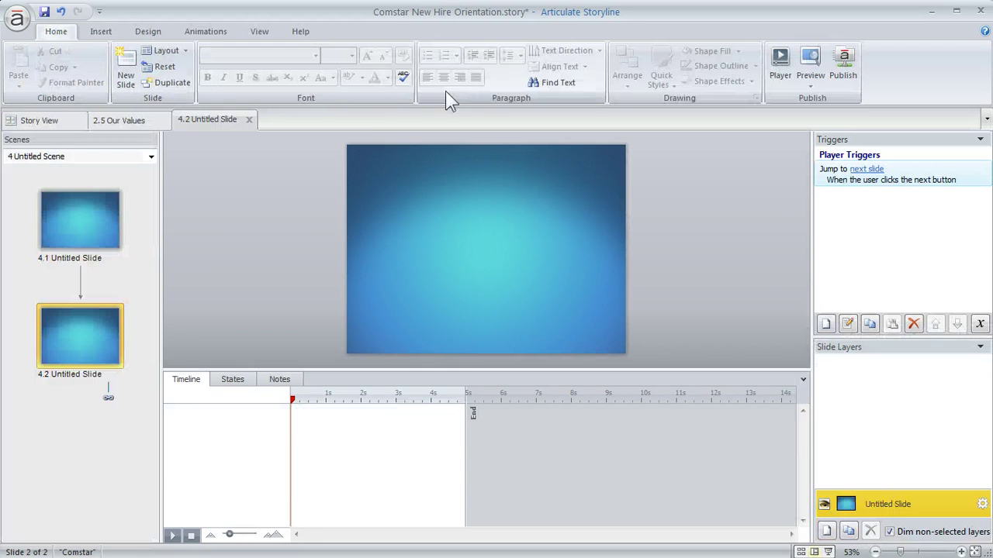
Step: Try the 3_Custom layout on slide 4.2 and switch the slide back to the 1_Custom layout
{"action": "left_click", "coordinate": [185, 51]}
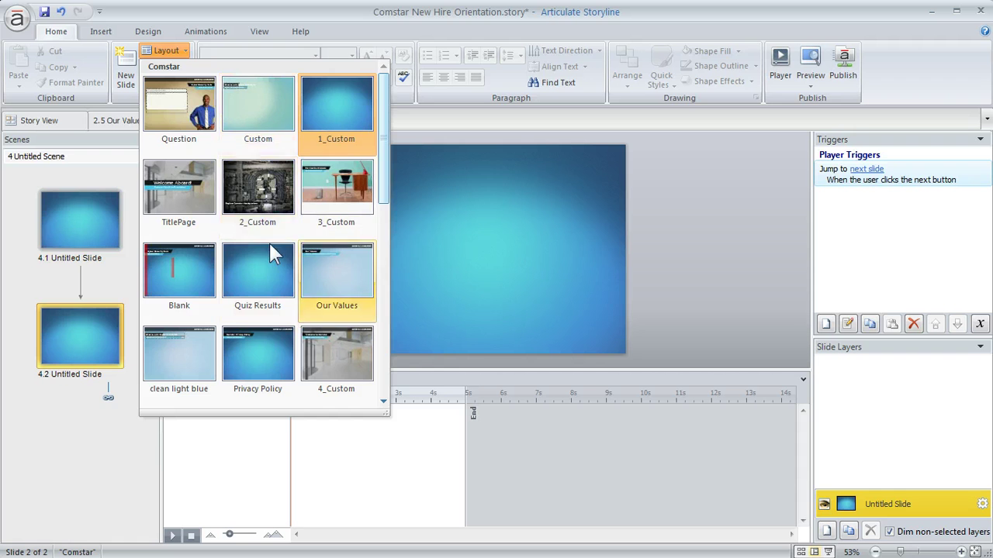
{"action": "left_click", "coordinate": [336, 175]}
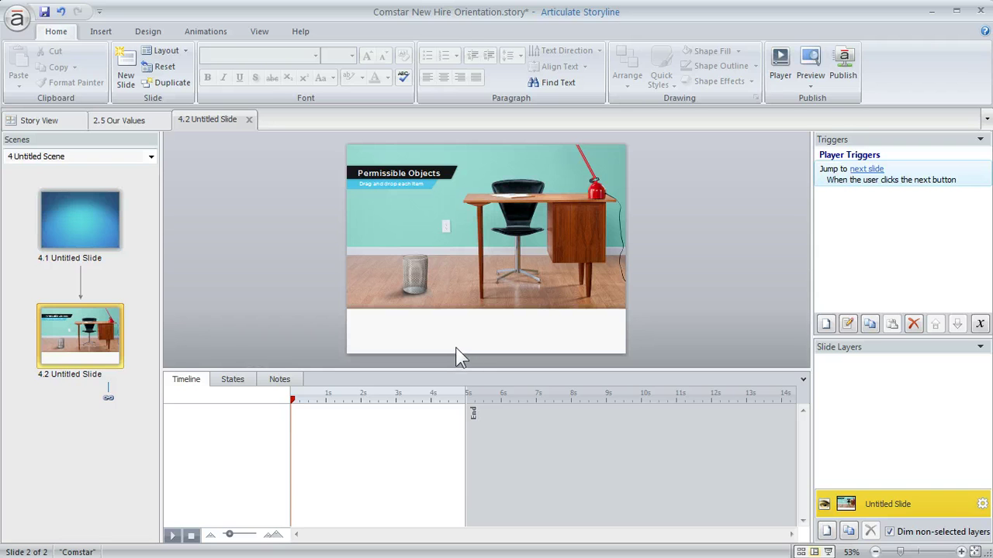
{"action": "left_click", "coordinate": [184, 49]}
{"action": "left_click", "coordinate": [372, 129]}
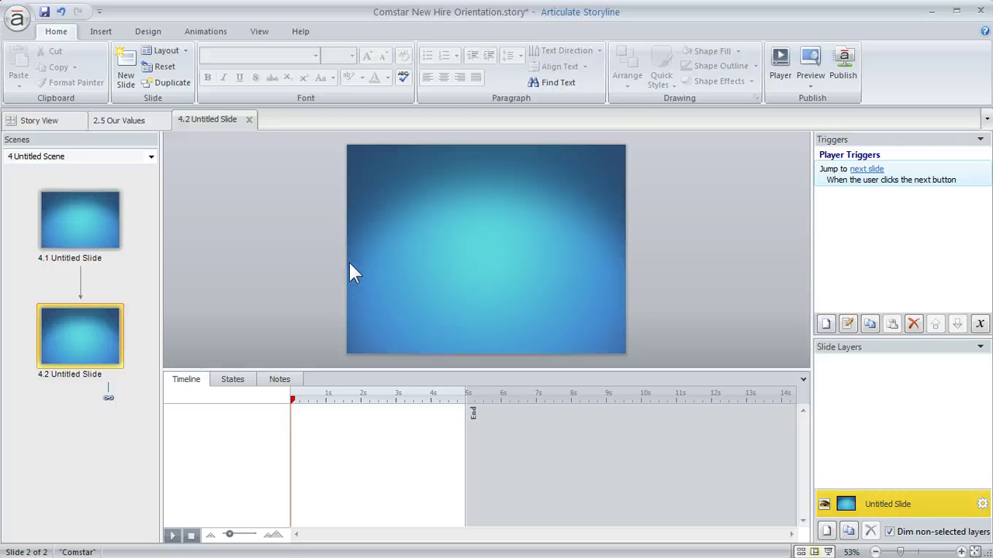
Step: Draw a rounded rectangle about 408 px wide and 376 px high over the right half of slide 4.2
{"action": "left_click", "coordinate": [102, 32]}
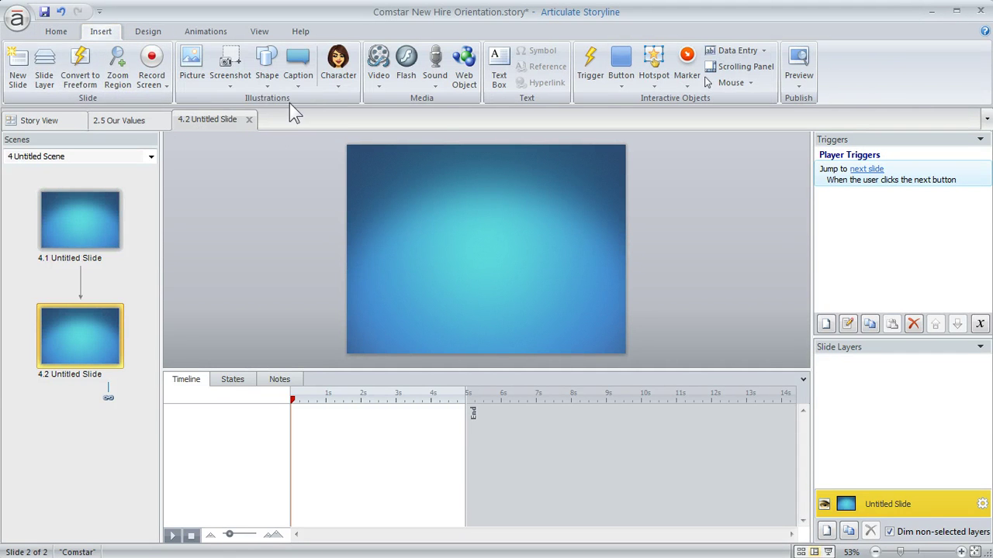
{"action": "left_click", "coordinate": [270, 84]}
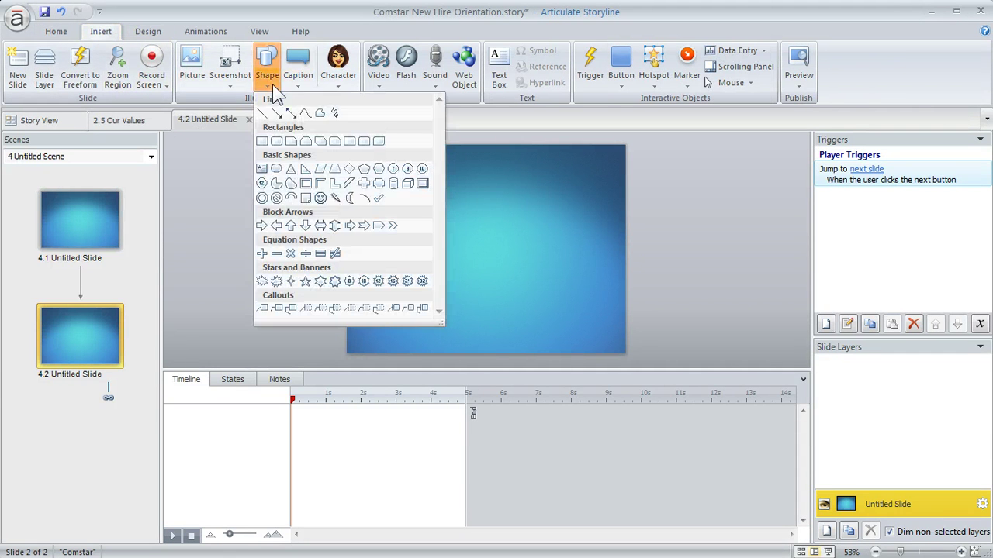
{"action": "left_click", "coordinate": [277, 142]}
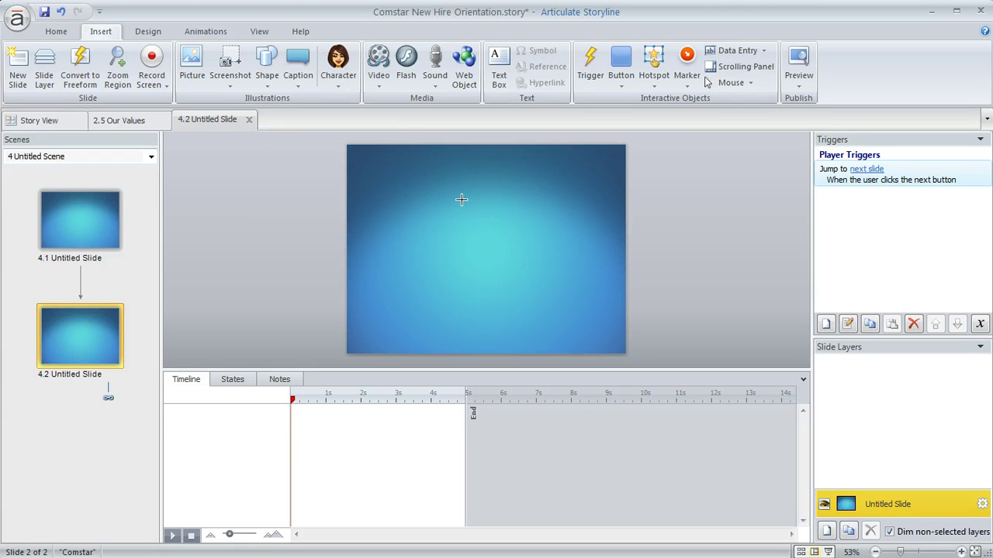
{"action": "mouse_move", "coordinate": [447, 185]}
{"action": "left_mouse_down"}
{"action": "mouse_move", "coordinate": [507, 318]}
{"action": "mouse_move", "coordinate": [603, 328]}
{"action": "left_mouse_up"}
{"action": "left_click_drag", "start_coordinate": [468, 186], "coordinate": [450, 187]}
{"action": "left_click_drag", "start_coordinate": [524, 281], "coordinate": [527, 272]}
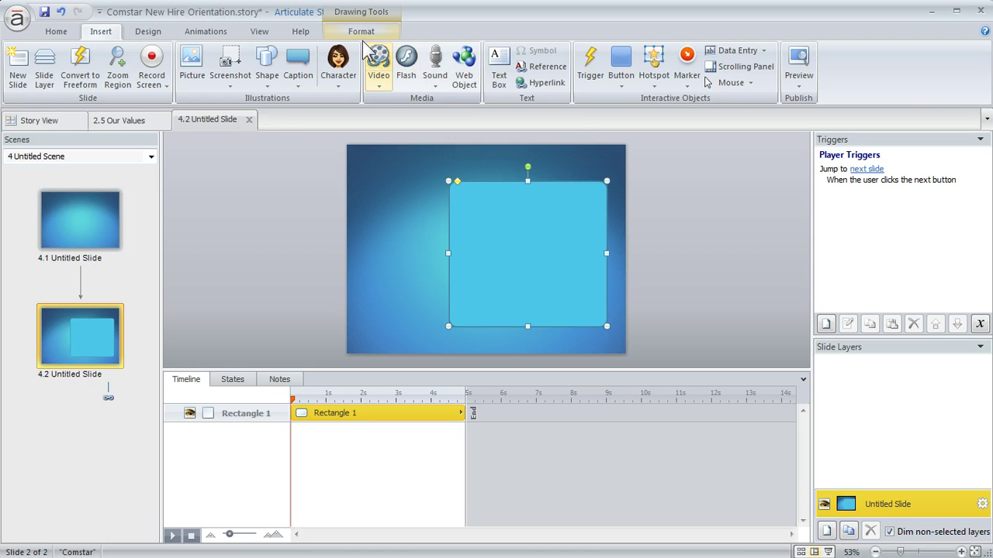
Step: Apply the near-white preset shape style with black text to the rounded rectangle
{"action": "left_click", "coordinate": [361, 33]}
{"action": "left_click", "coordinate": [572, 82]}
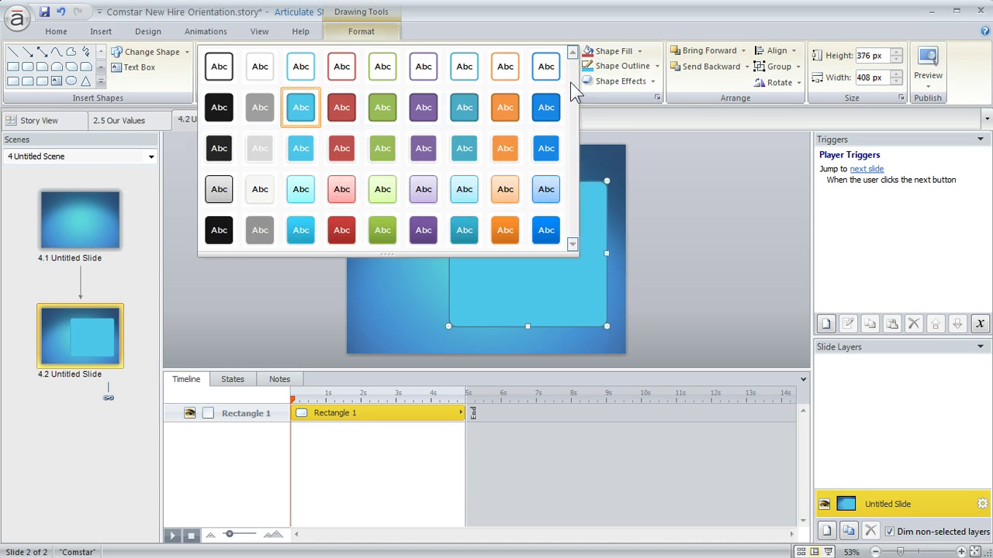
{"action": "left_click", "coordinate": [259, 189]}
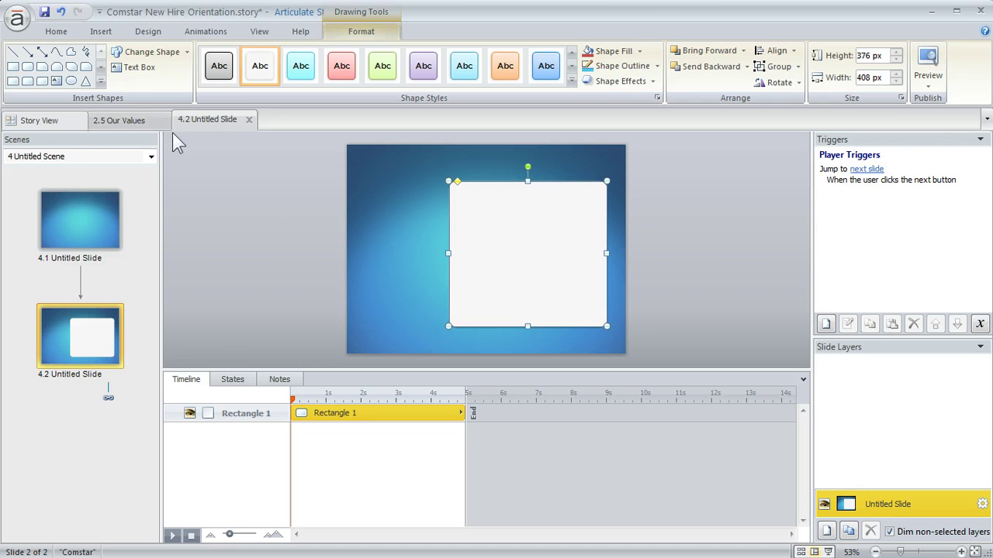
Step: Insert the illustrated character Female 1 with the Neutral expression, One hand on hip pose and Front perspective
{"action": "left_click", "coordinate": [101, 31]}
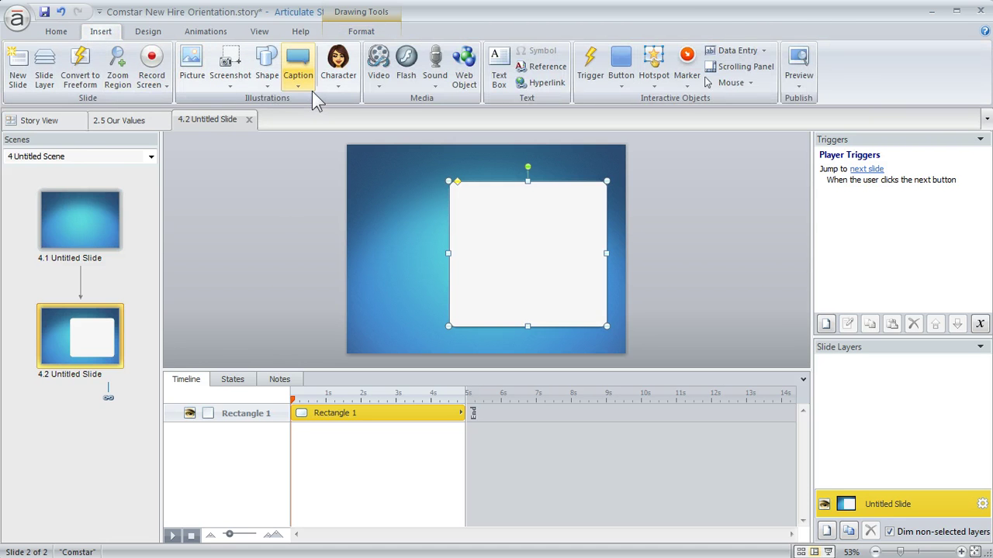
{"action": "left_click", "coordinate": [340, 85]}
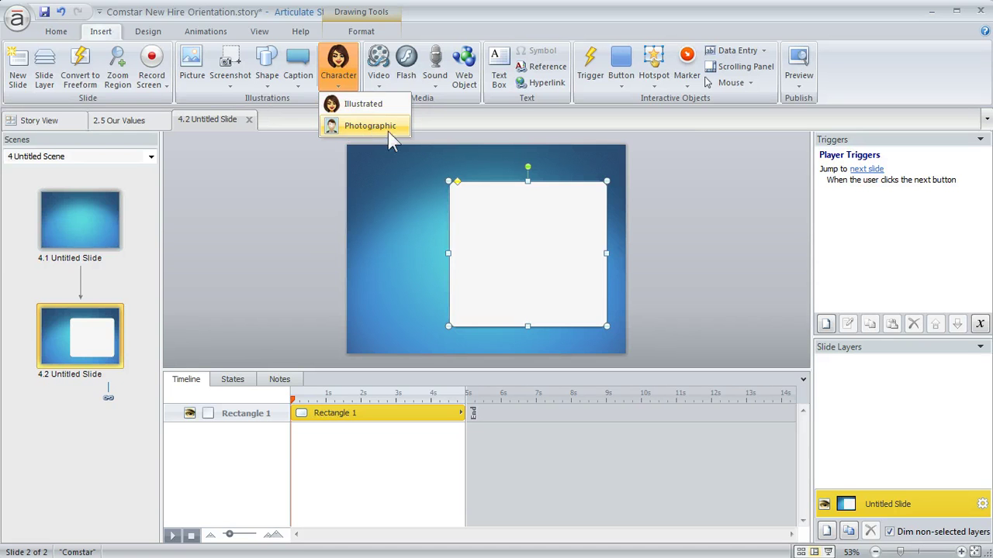
{"action": "left_click", "coordinate": [362, 106]}
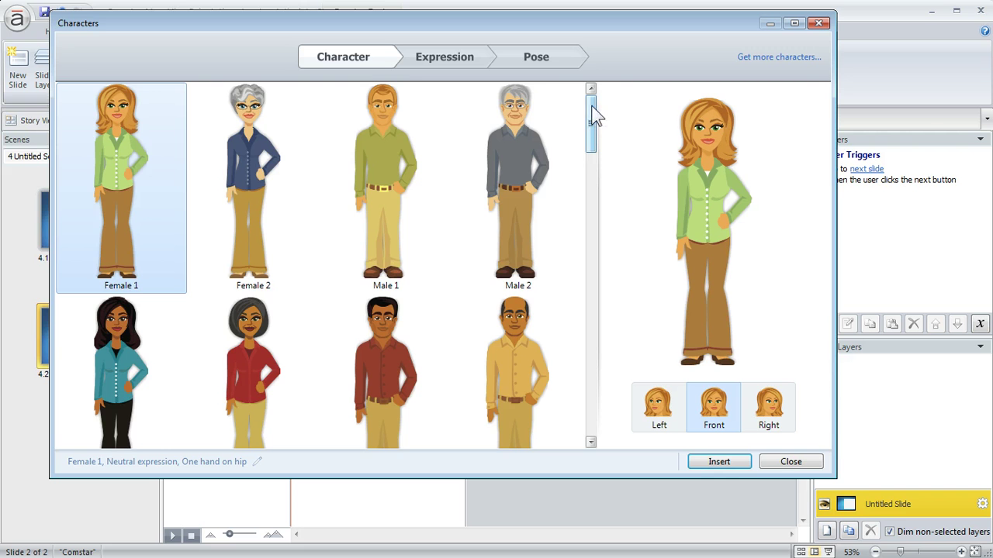
{"action": "mouse_move", "coordinate": [593, 113]}
{"action": "left_mouse_down"}
{"action": "mouse_move", "coordinate": [594, 381]}
{"action": "mouse_move", "coordinate": [591, 111]}
{"action": "left_mouse_up"}
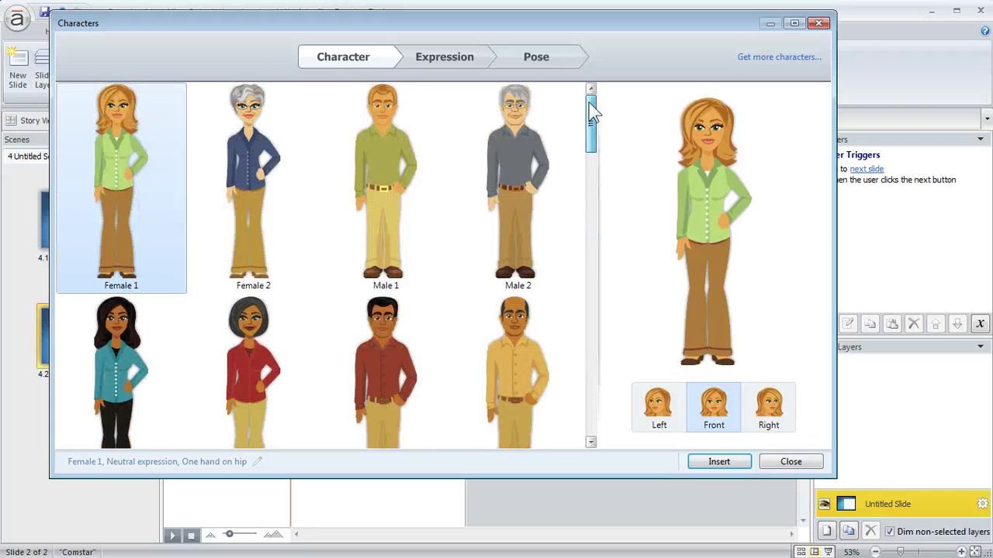
{"action": "left_click", "coordinate": [446, 62]}
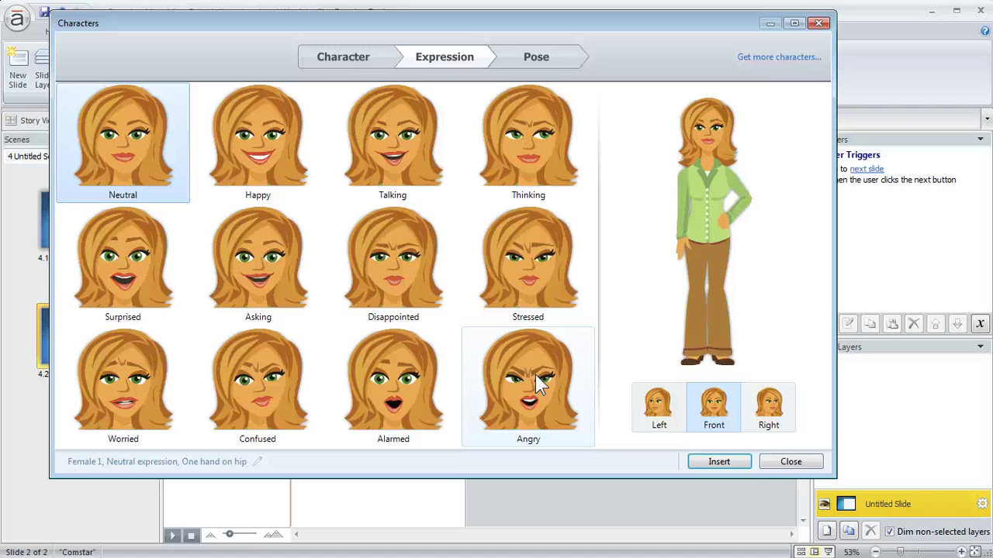
{"action": "left_click", "coordinate": [542, 59]}
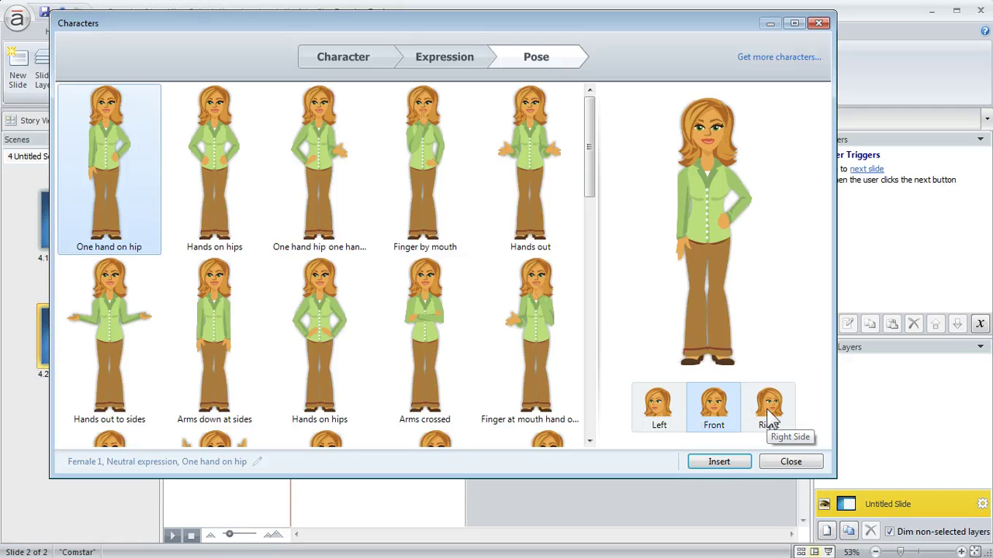
{"action": "left_click", "coordinate": [725, 463]}
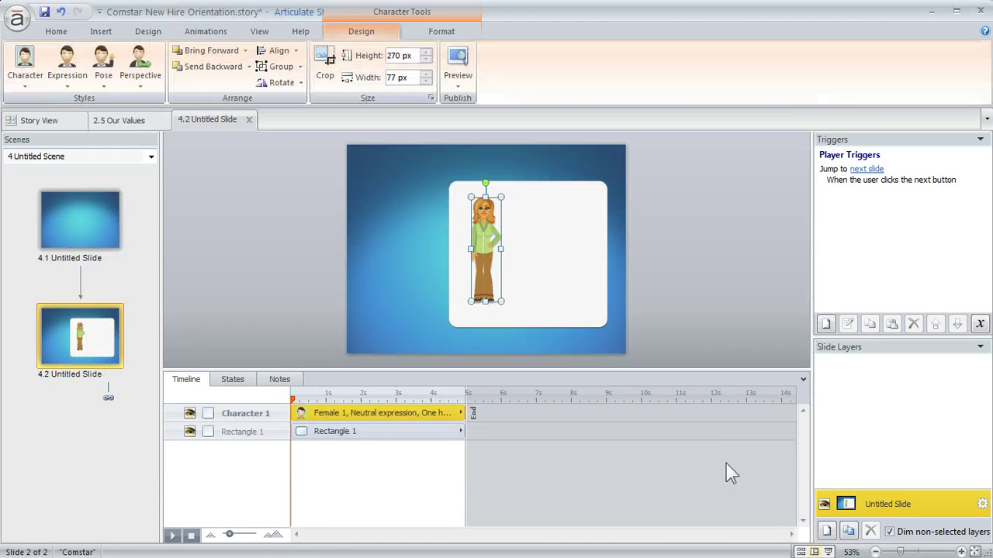
Step: Move the character slightly towards the rectangle's centre and crop it to the head and shoulders
{"action": "mouse_move", "coordinate": [485, 229]}
{"action": "left_mouse_down"}
{"action": "mouse_move", "coordinate": [529, 227]}
{"action": "mouse_move", "coordinate": [496, 228]}
{"action": "left_mouse_up"}
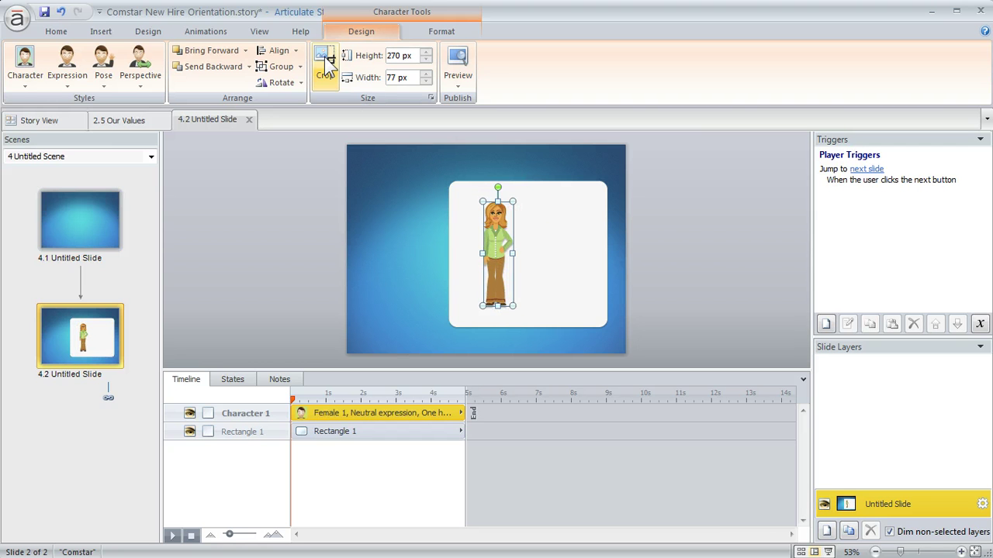
{"action": "left_click", "coordinate": [327, 64]}
{"action": "left_click_drag", "start_coordinate": [498, 306], "coordinate": [504, 238]}
{"action": "left_click", "coordinate": [533, 251]}
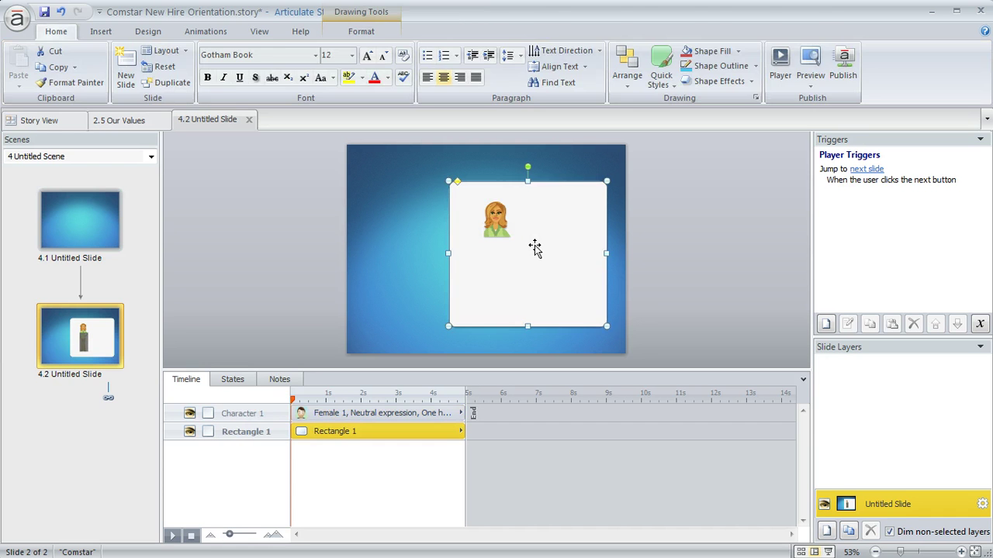
Step: Enlarge the cropped character to about 237 by 275 px and place it in the left part of the white rectangle
{"action": "left_click", "coordinate": [504, 225]}
{"action": "left_click_drag", "start_coordinate": [515, 237], "coordinate": [582, 317]}
{"action": "left_click_drag", "start_coordinate": [535, 290], "coordinate": [511, 285]}
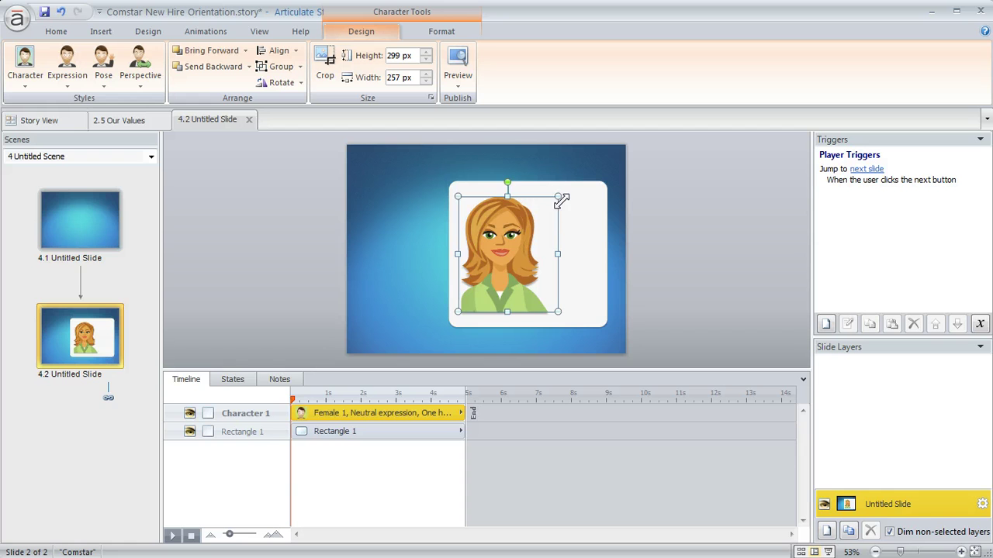
{"action": "left_click_drag", "start_coordinate": [554, 194], "coordinate": [549, 205]}
{"action": "left_click_drag", "start_coordinate": [502, 272], "coordinate": [500, 269]}
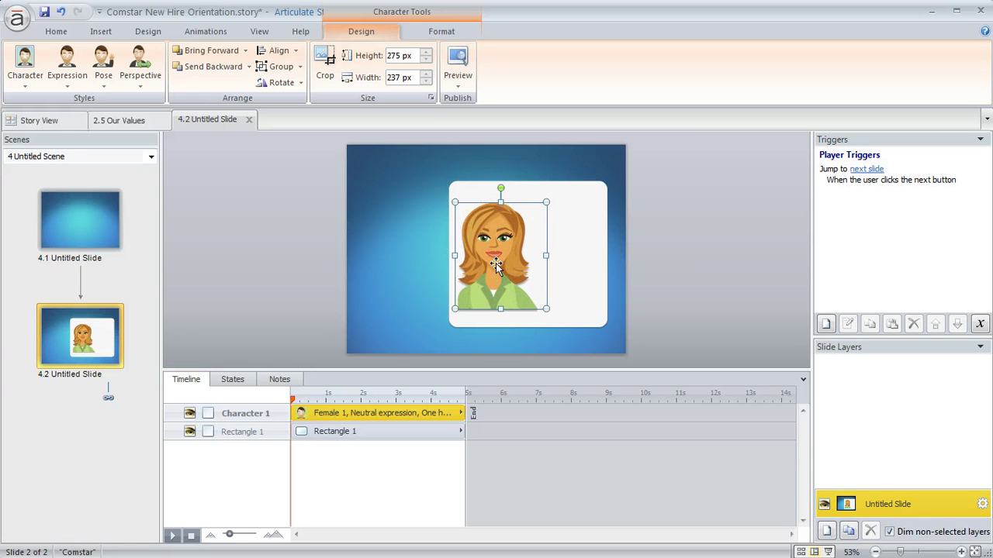
Step: Try the Female 2 character with the Happy expression, and switch back to Female 1 with the Neutral expression
{"action": "left_click", "coordinate": [24, 86]}
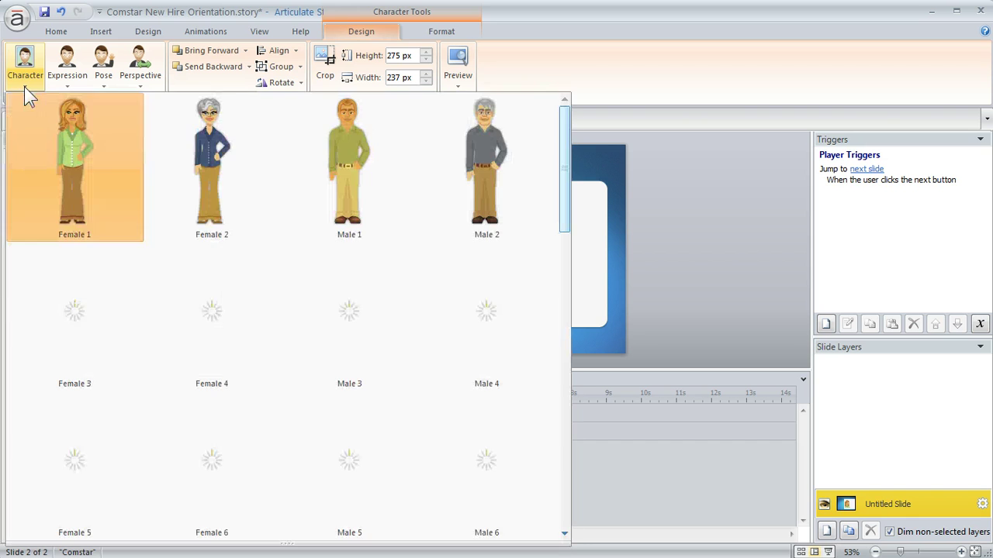
{"action": "left_click", "coordinate": [205, 137]}
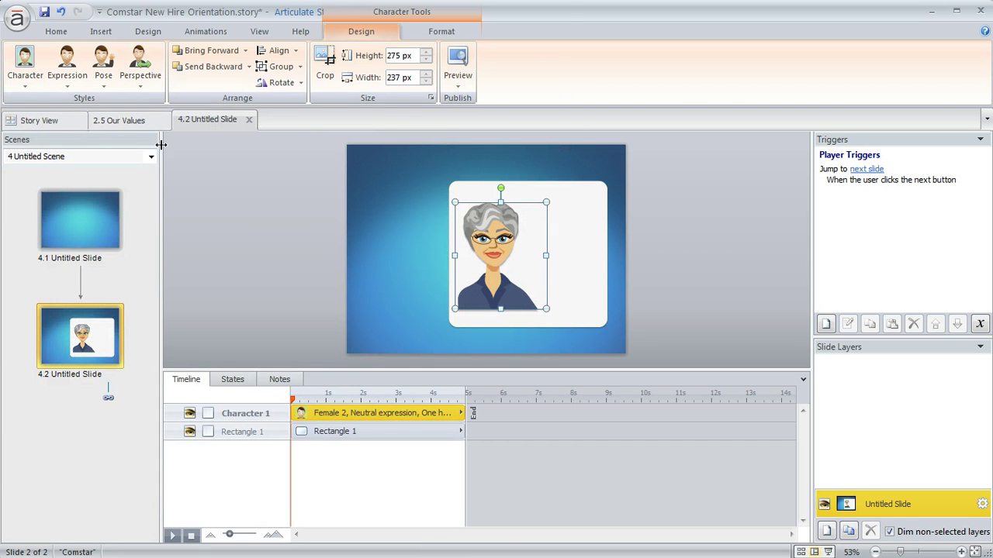
{"action": "left_click", "coordinate": [66, 91]}
{"action": "left_click", "coordinate": [166, 149]}
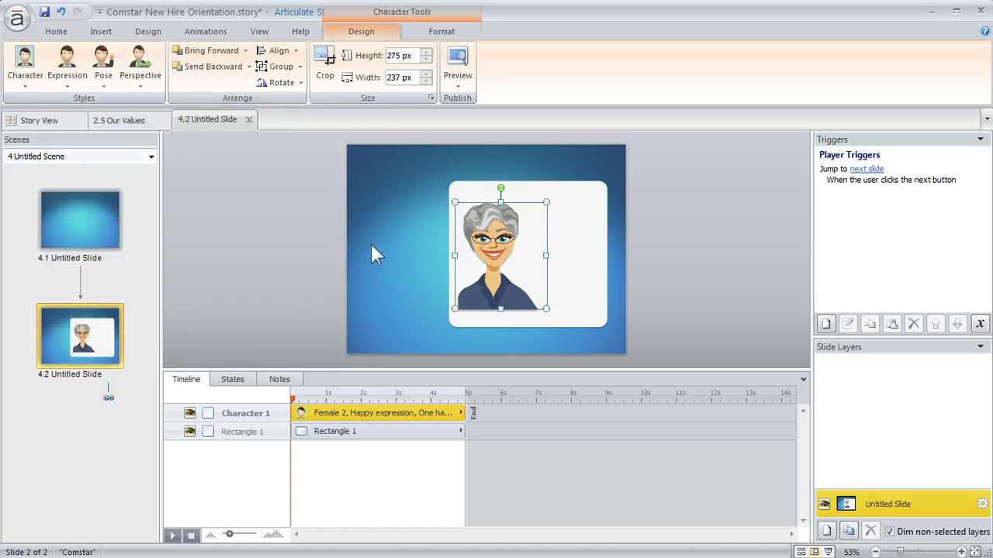
{"action": "left_click", "coordinate": [68, 86]}
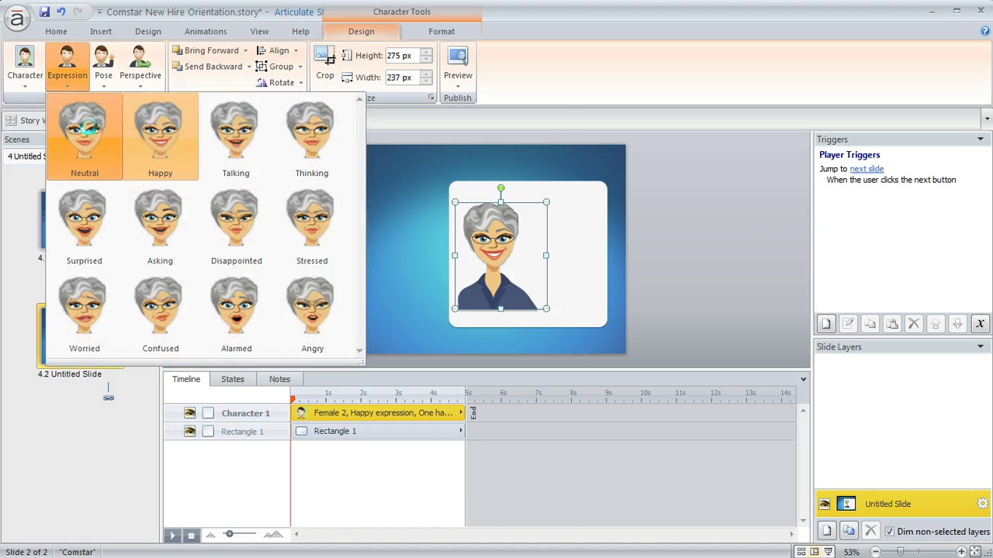
{"action": "left_click", "coordinate": [150, 124]}
{"action": "left_click", "coordinate": [28, 86]}
{"action": "left_click", "coordinate": [93, 145]}
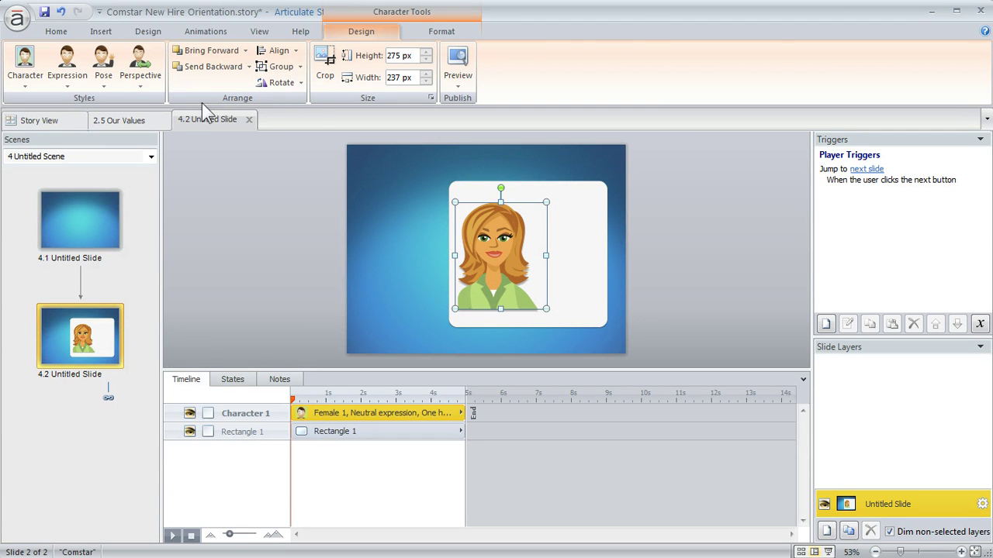
Step: Add a rectangular speech caption to the right of the character's head, with its pointer towards her, and make it slightly taller
{"action": "left_click", "coordinate": [100, 32]}
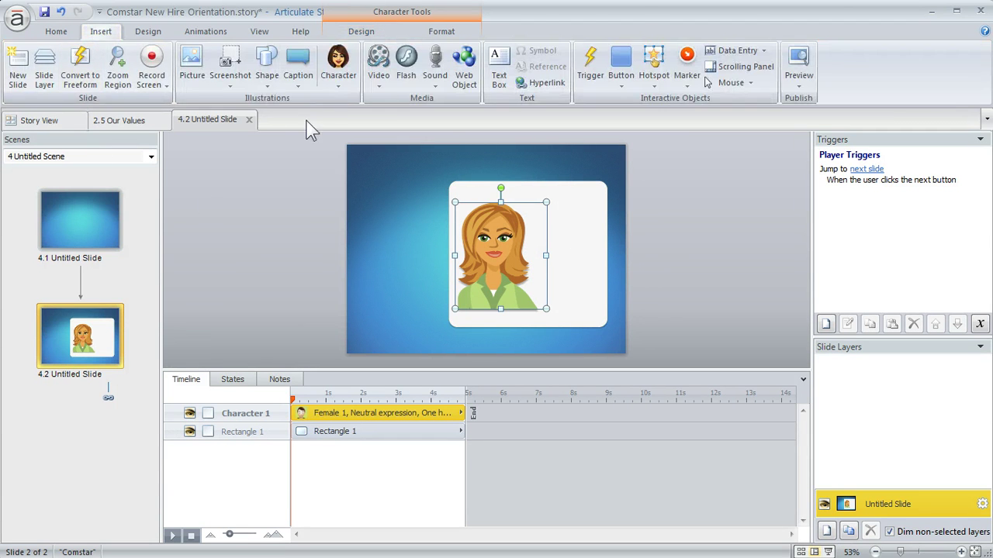
{"action": "left_click", "coordinate": [297, 85]}
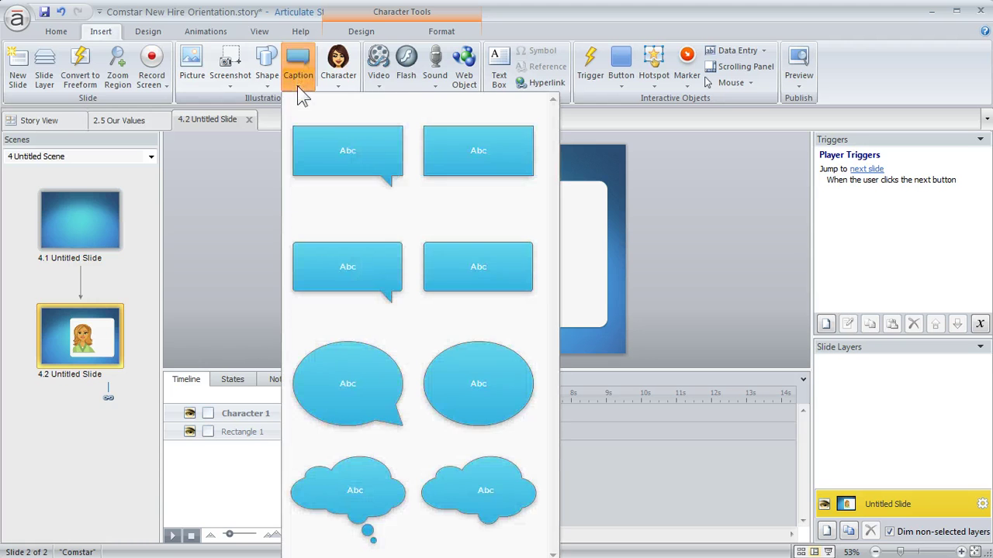
{"action": "left_click", "coordinate": [378, 151]}
{"action": "mouse_move", "coordinate": [536, 197]}
{"action": "left_mouse_down"}
{"action": "mouse_move", "coordinate": [588, 231]}
{"action": "mouse_move", "coordinate": [527, 225]}
{"action": "left_mouse_up"}
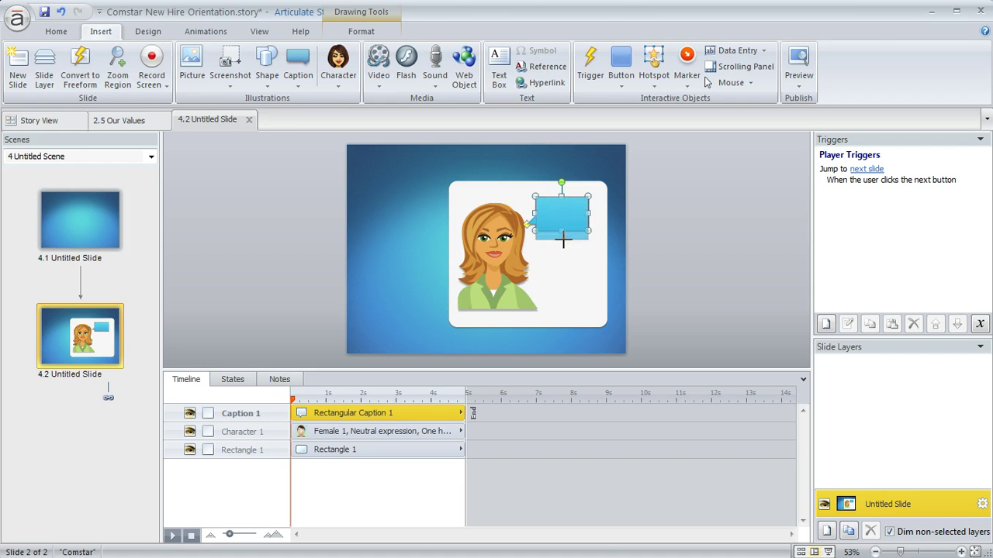
{"action": "left_click", "coordinate": [659, 237]}
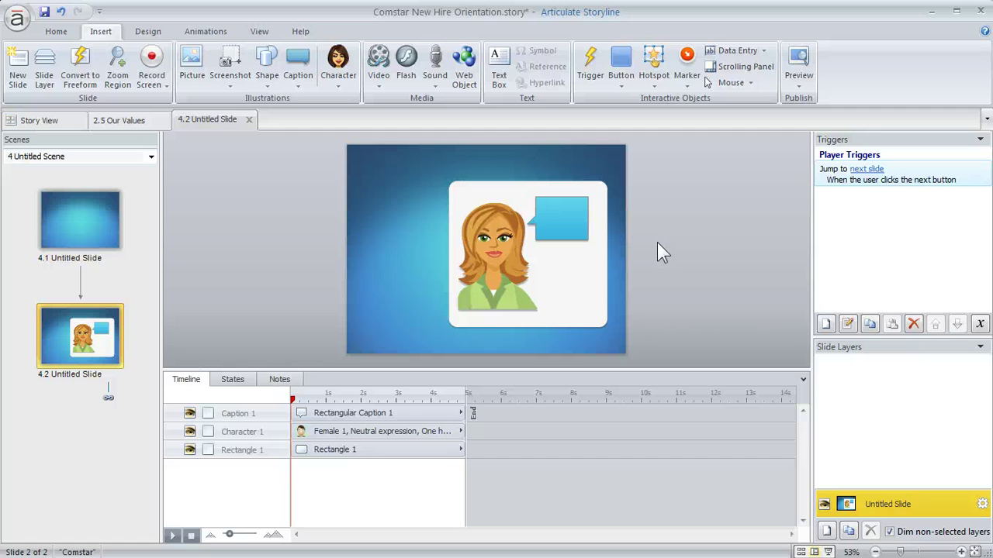
Step: Select the character and view its states
{"action": "left_click", "coordinate": [500, 232]}
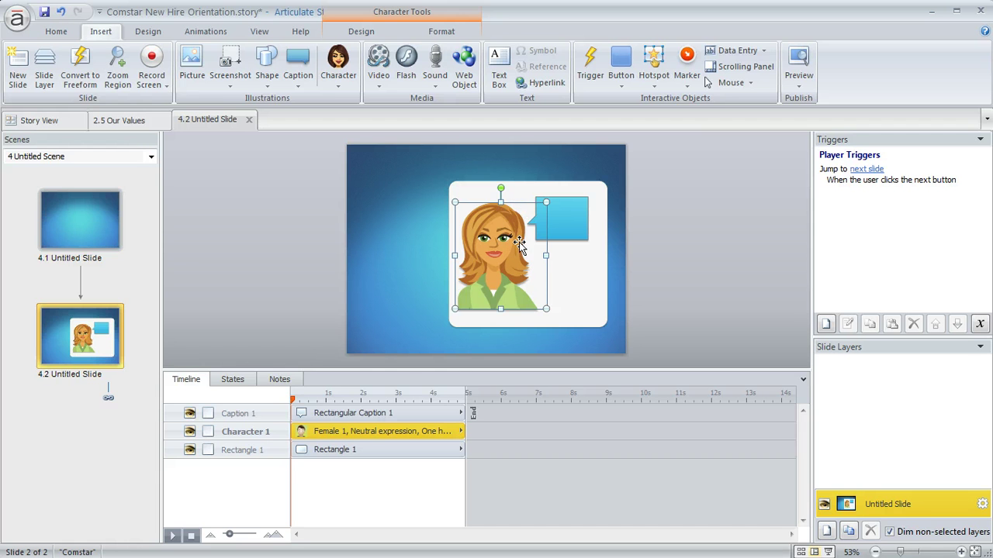
{"action": "left_click", "coordinate": [235, 382]}
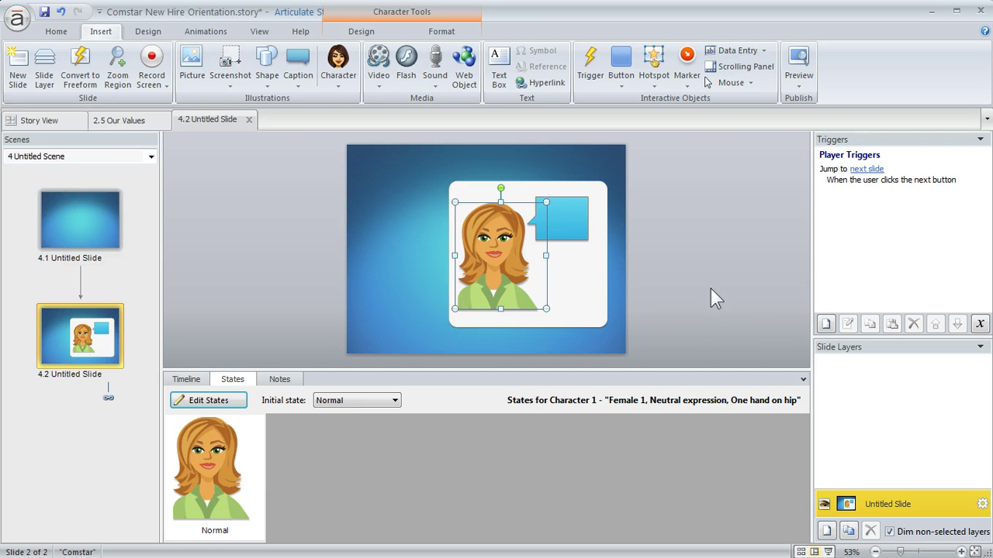
{"action": "left_click", "coordinate": [651, 293]}
{"action": "left_click", "coordinate": [500, 242]}
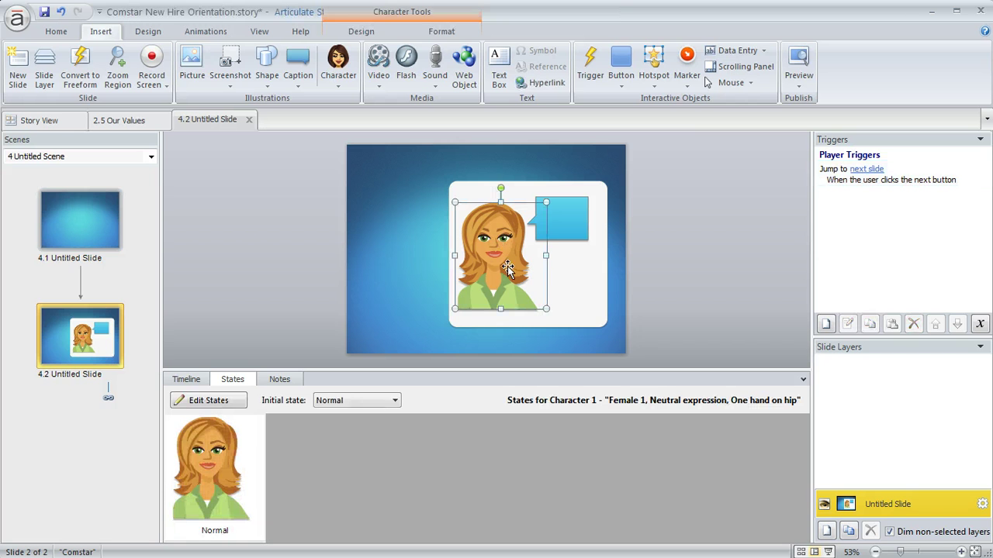
Step: Insert a blue rectangular button about 168 by 64 px to the left of the white rectangle and label it "Happy"
{"action": "left_click", "coordinate": [621, 84]}
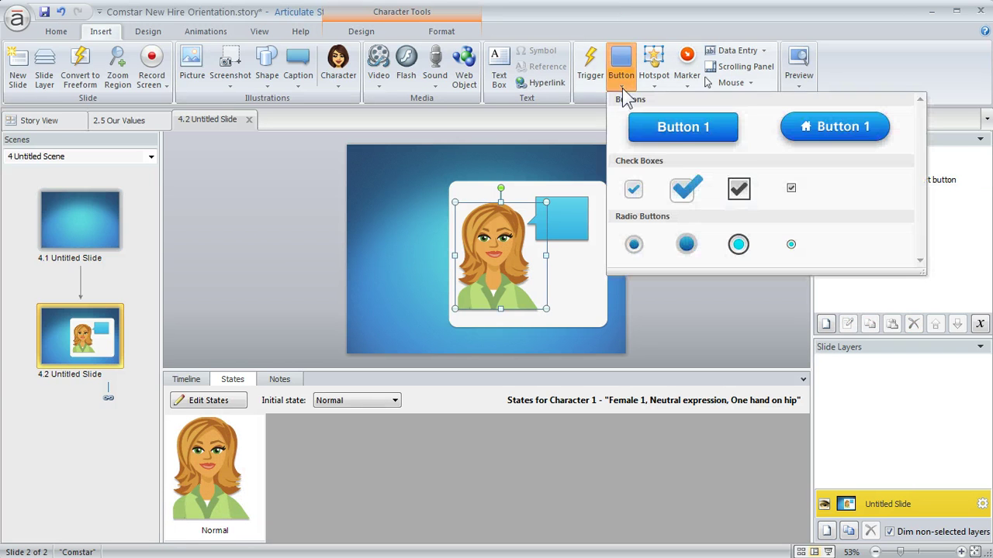
{"action": "left_click", "coordinate": [674, 133]}
{"action": "left_click", "coordinate": [376, 198]}
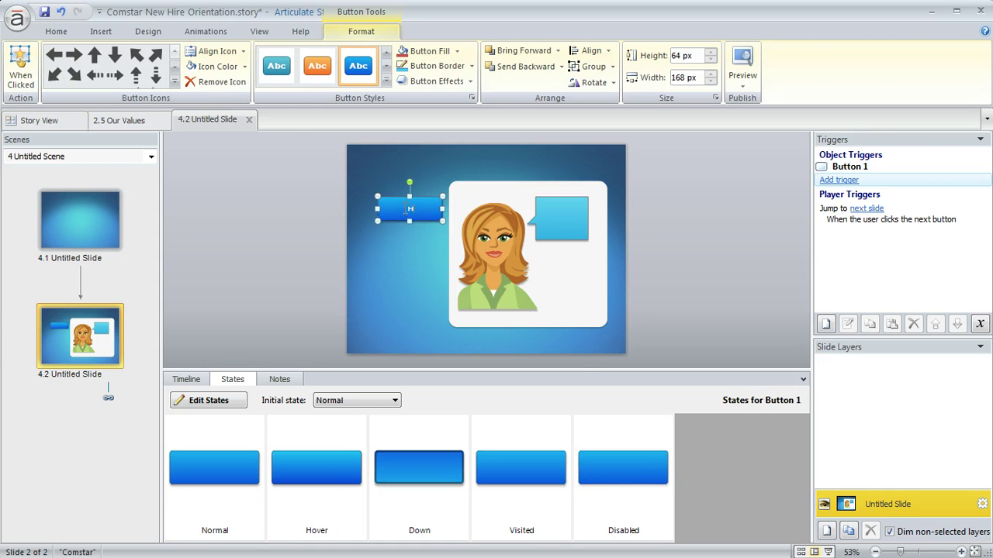
{"action": "type", "text": "Happy"}
Step: Increase the font size of the Happy button's label to 20
{"action": "left_click", "coordinate": [58, 33]}
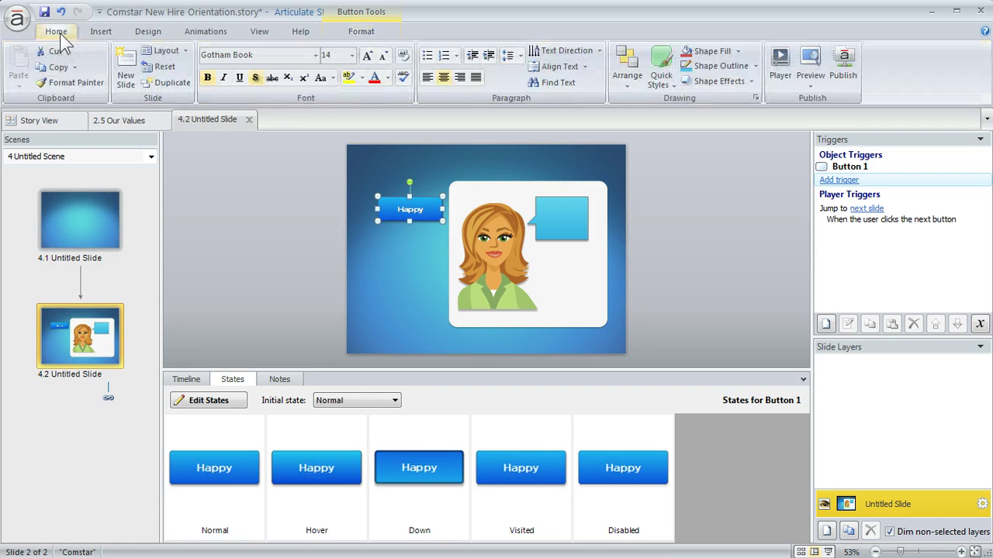
{"action": "left_click", "coordinate": [367, 57]}
{"action": "left_click", "coordinate": [367, 57]}
{"action": "left_click", "coordinate": [367, 58]}
{"action": "left_click", "coordinate": [305, 216]}
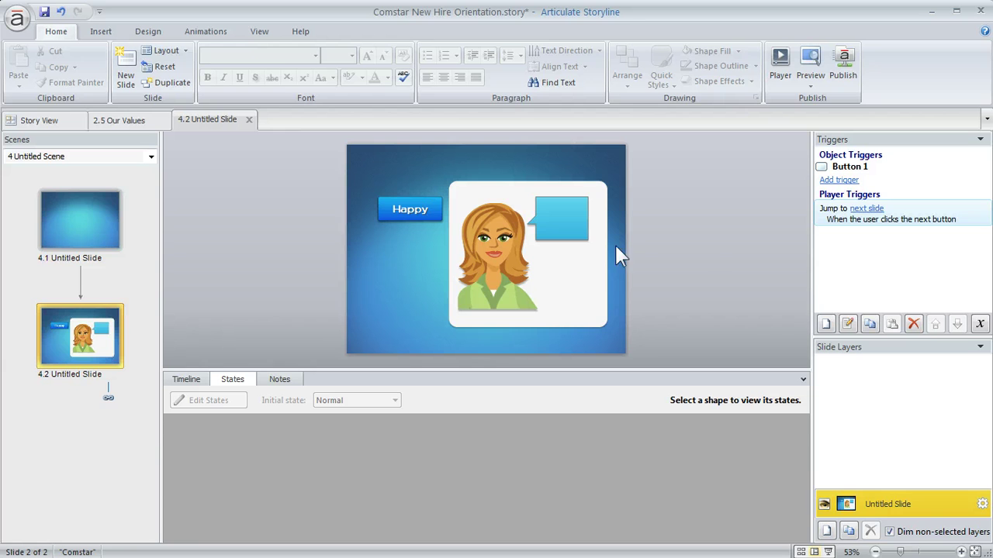
Step: Add a trigger to the Happy button that changes the state of Character 1 to Happy when the user clicks
{"action": "left_click", "coordinate": [433, 199]}
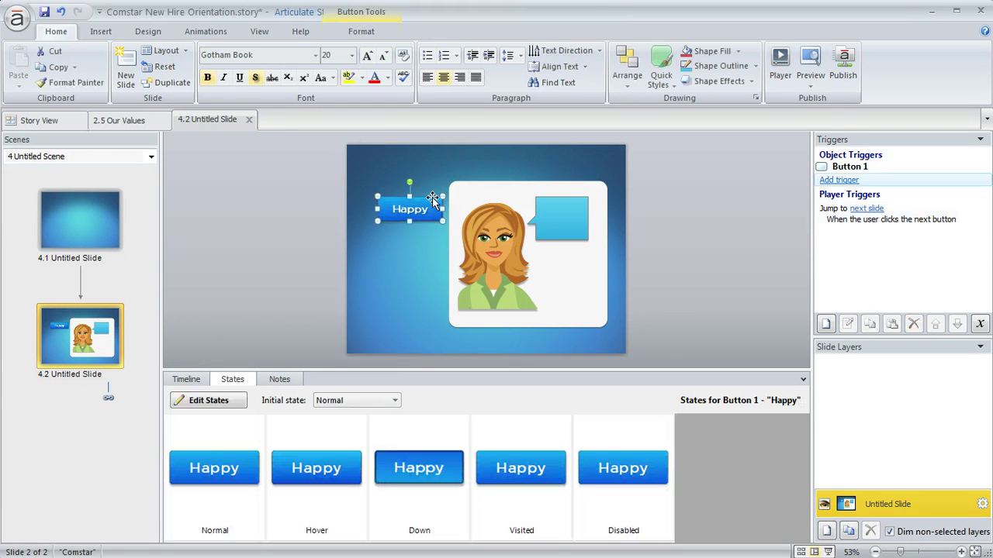
{"action": "left_click", "coordinate": [836, 183]}
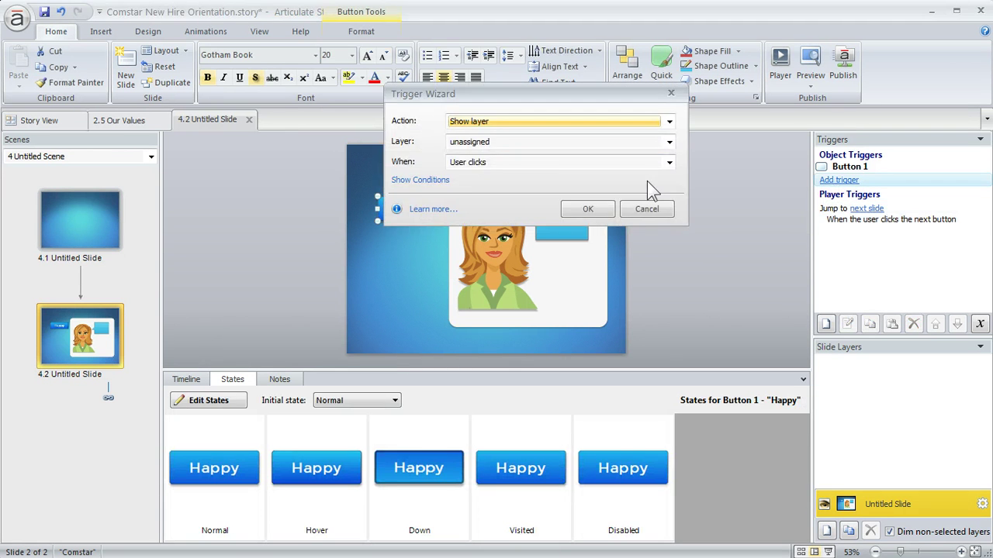
{"action": "left_click", "coordinate": [670, 124]}
{"action": "left_click", "coordinate": [474, 155]}
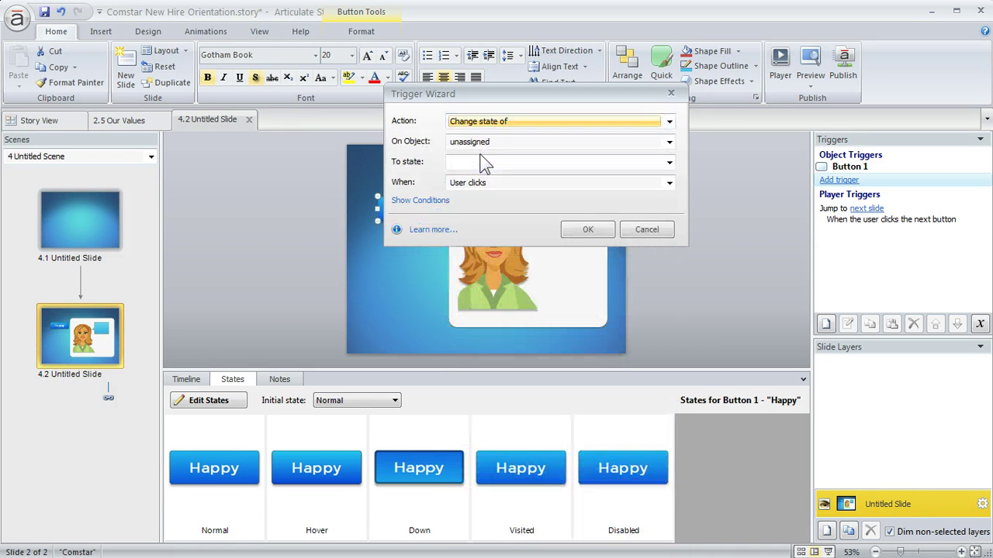
{"action": "left_click", "coordinate": [460, 146]}
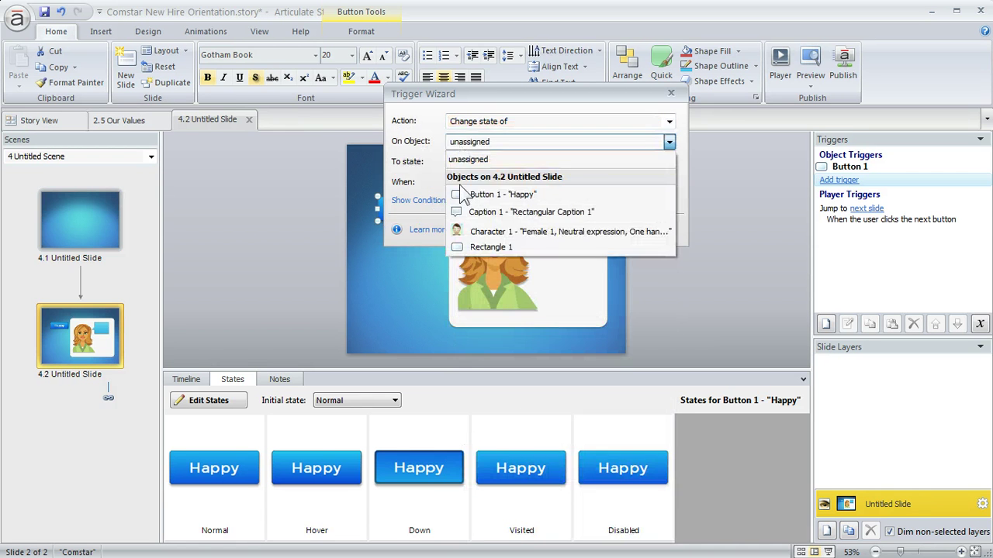
{"action": "left_click", "coordinate": [477, 234]}
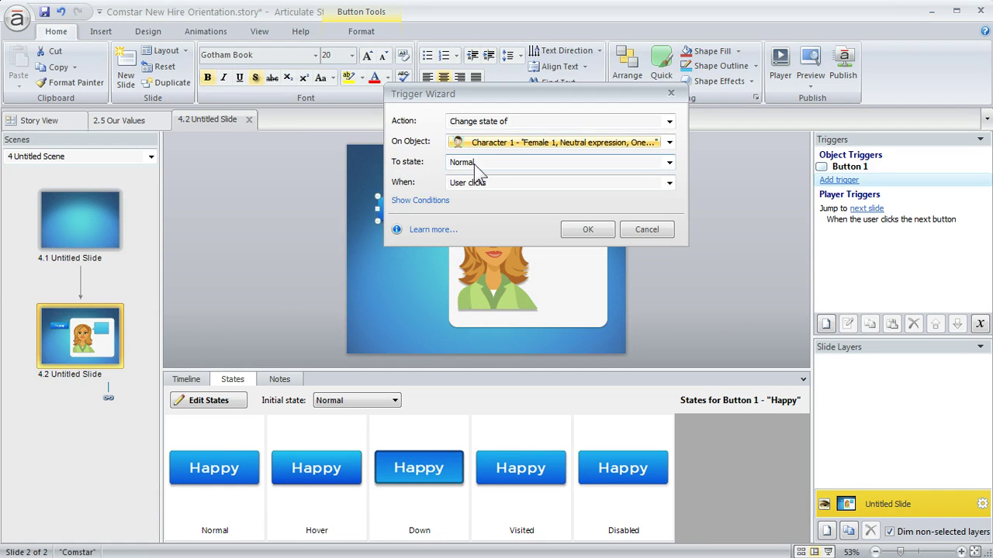
{"action": "left_click", "coordinate": [669, 162]}
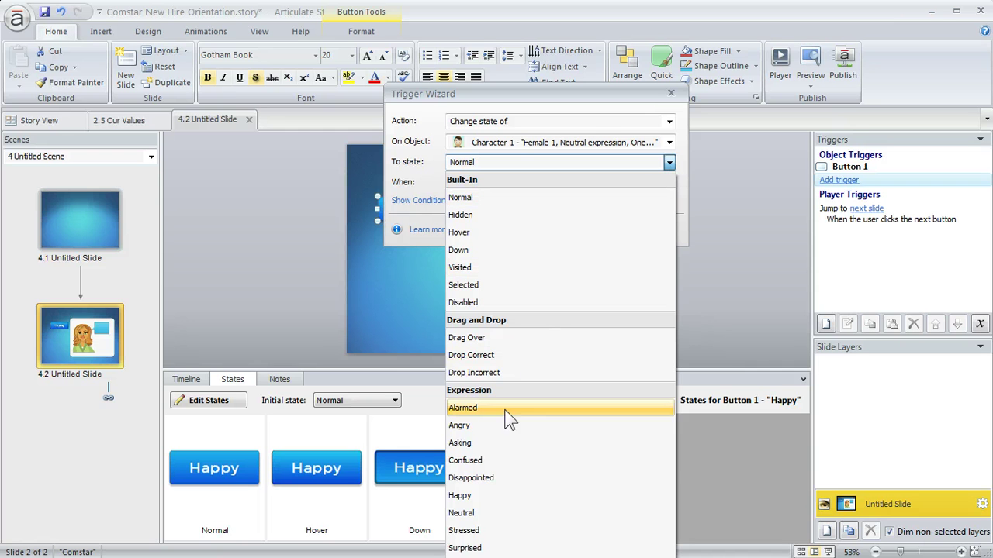
{"action": "left_click", "coordinate": [464, 498]}
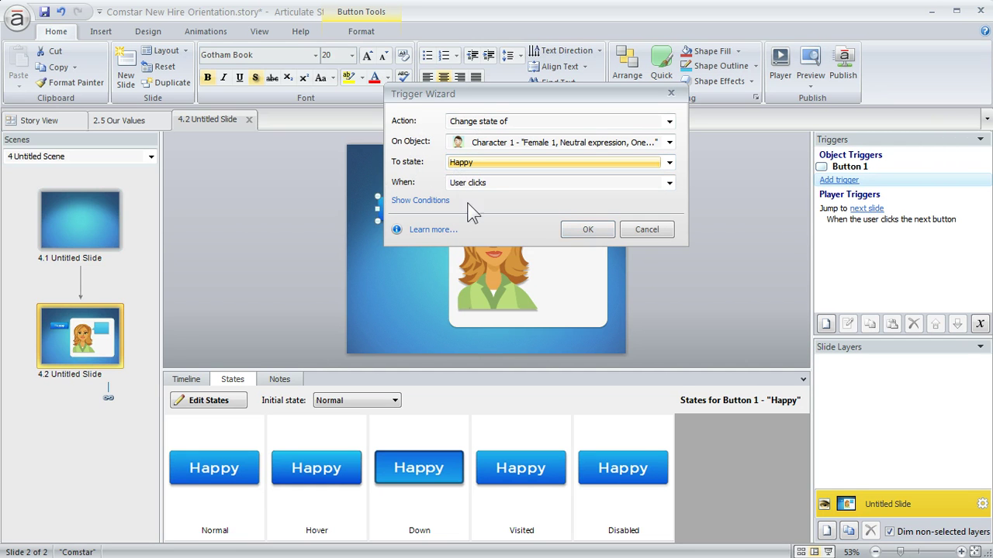
{"action": "left_click", "coordinate": [592, 230]}
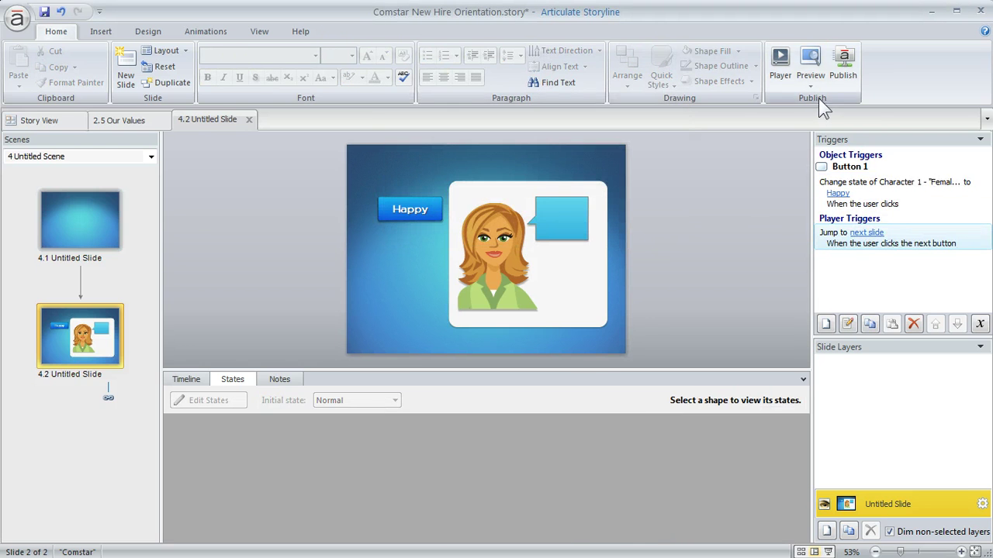
Step: Preview this slide to test the Happy button, and inspect the character's states back in the editor
{"action": "left_click", "coordinate": [810, 82]}
{"action": "left_click", "coordinate": [822, 98]}
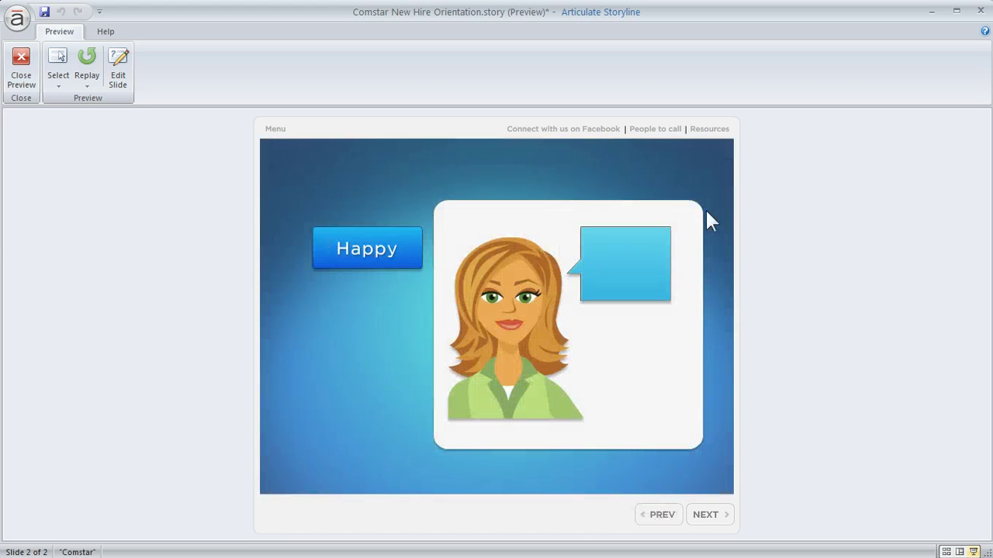
{"action": "left_click", "coordinate": [351, 241]}
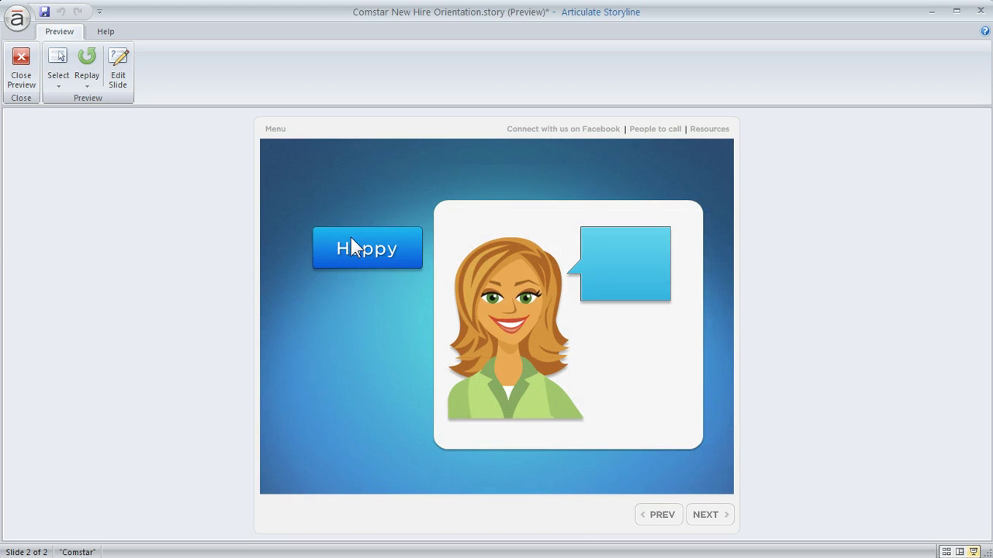
{"action": "left_click", "coordinate": [21, 62]}
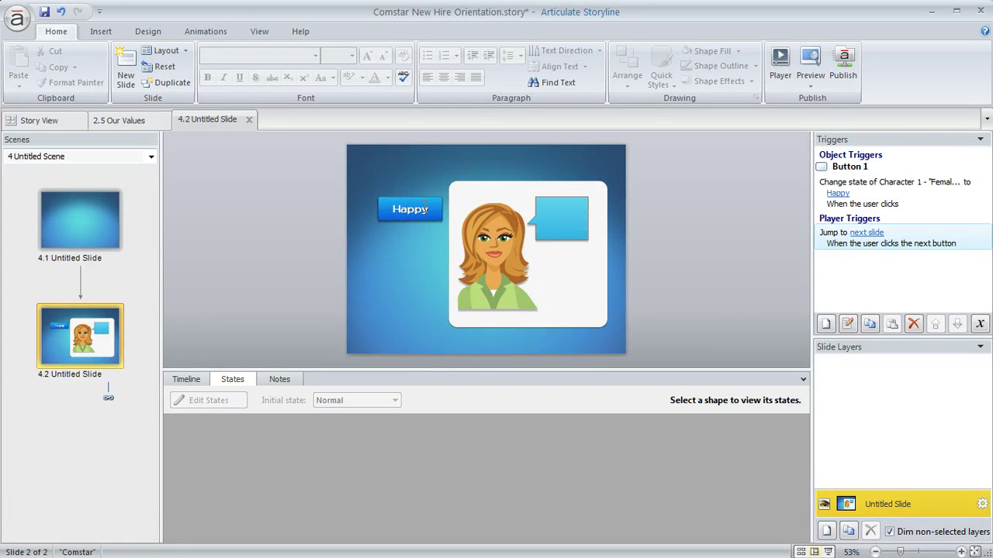
{"action": "left_click", "coordinate": [486, 237]}
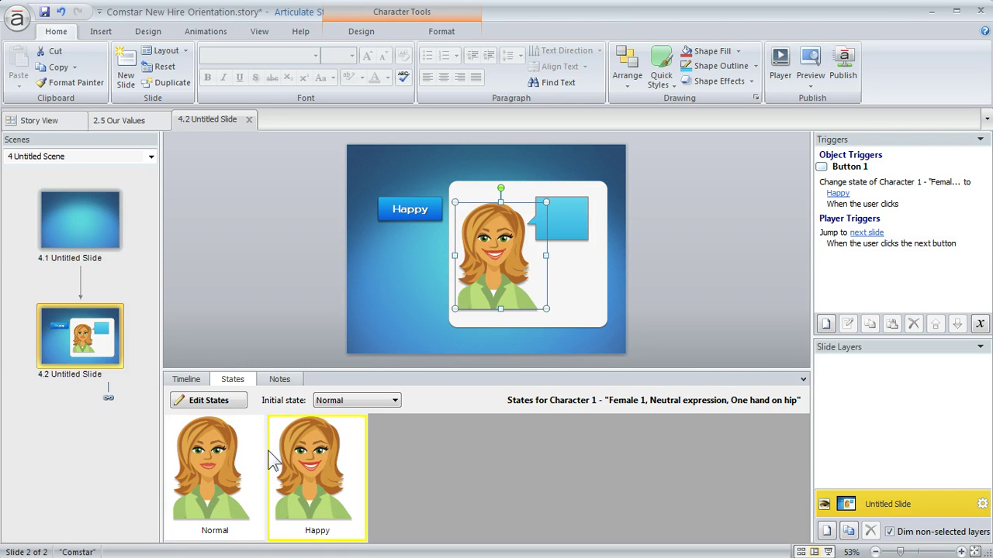
{"action": "left_click", "coordinate": [679, 210]}
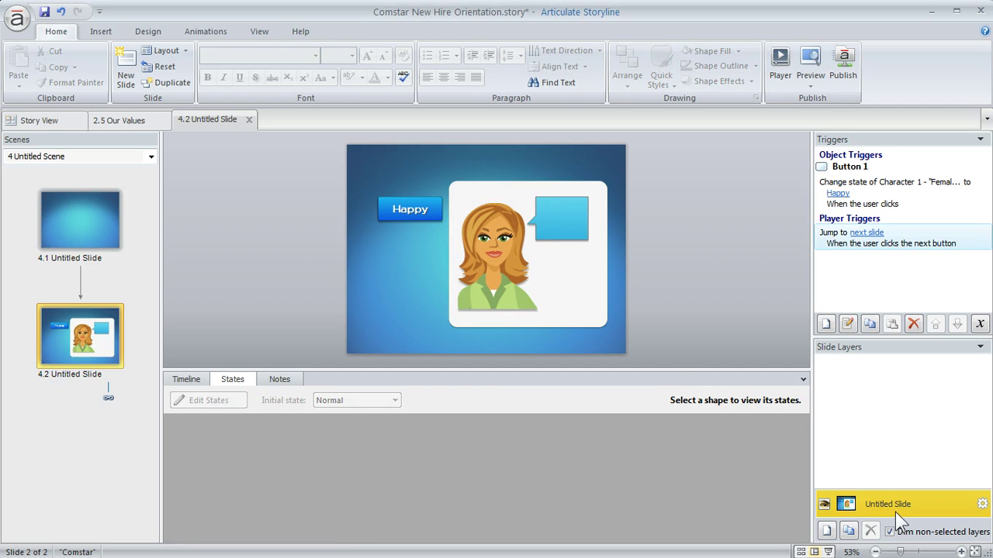
Step: Add a new slide layer to slide 4.2 and name it "Happy"
{"action": "left_click", "coordinate": [827, 530]}
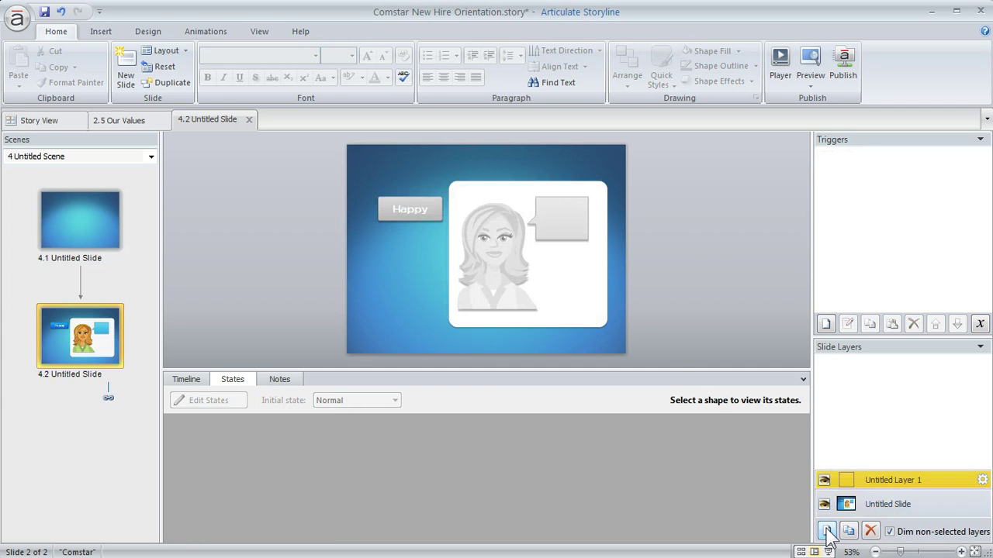
{"action": "double_click", "coordinate": [904, 480]}
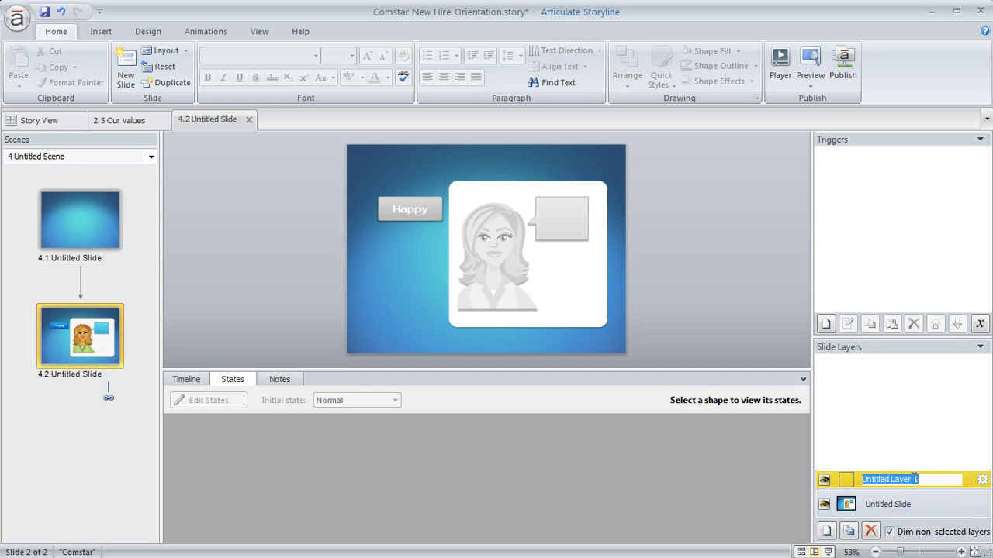
{"action": "type", "text": "Happy"}
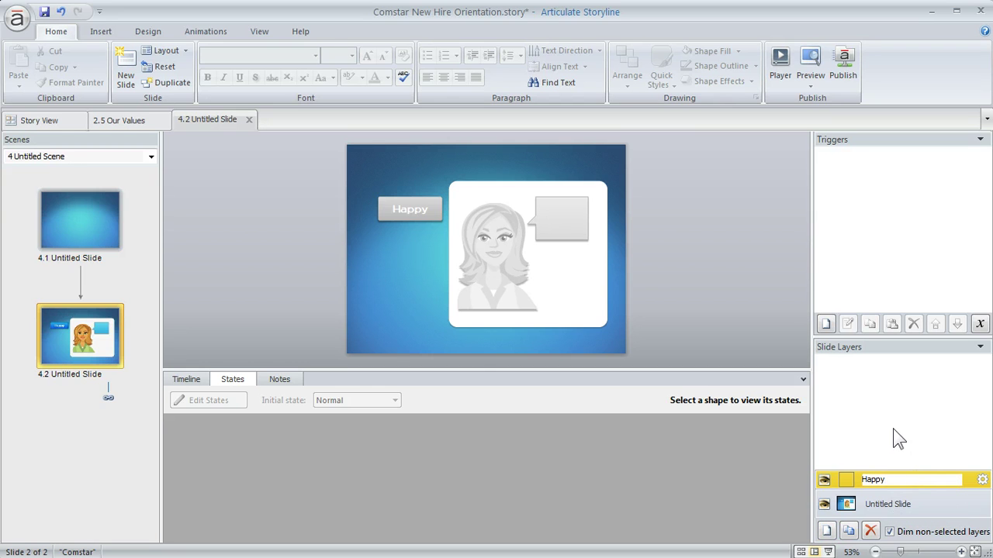
{"action": "key", "text": "Return"}
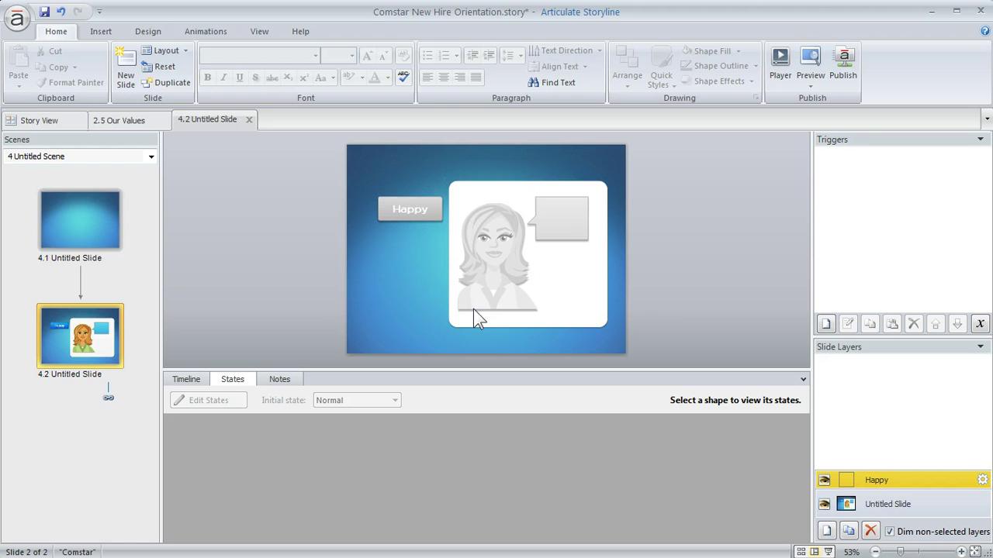
Step: Insert a text box over the speech caption on the Happy layer, reading "I am happy!"
{"action": "left_click", "coordinate": [97, 33]}
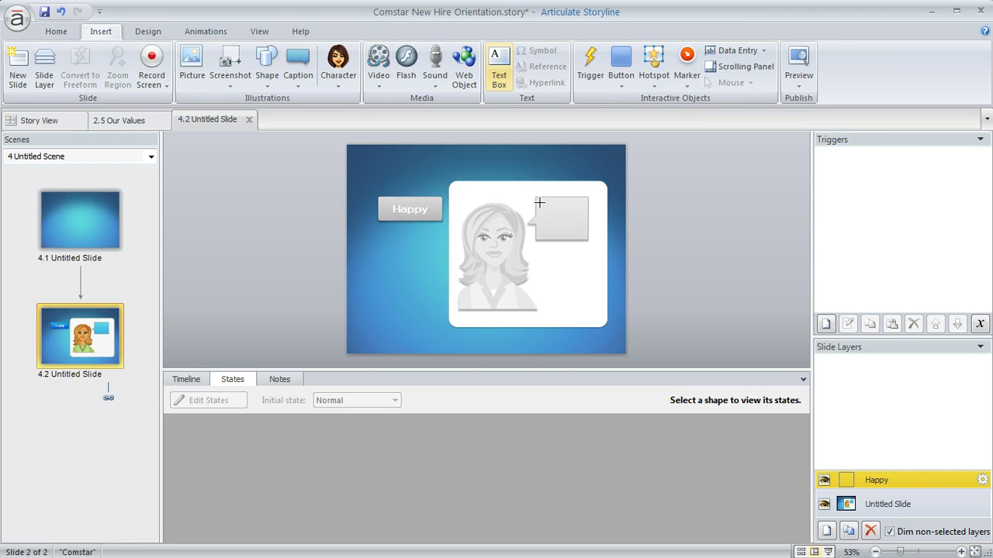
{"action": "left_click_drag", "start_coordinate": [537, 200], "coordinate": [583, 237]}
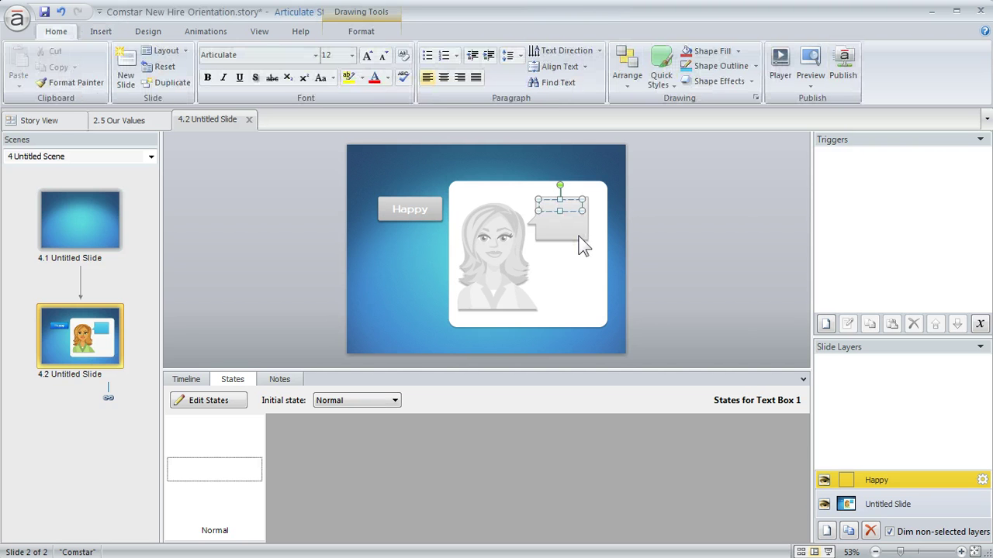
{"action": "type", "text": "I am happy!"}
Step: Set the caption text to size 24, widen its text box so "happy!" fits on one line, and centre the text
{"action": "left_click_drag", "start_coordinate": [583, 206], "coordinate": [543, 207]}
{"action": "left_click", "coordinate": [367, 57]}
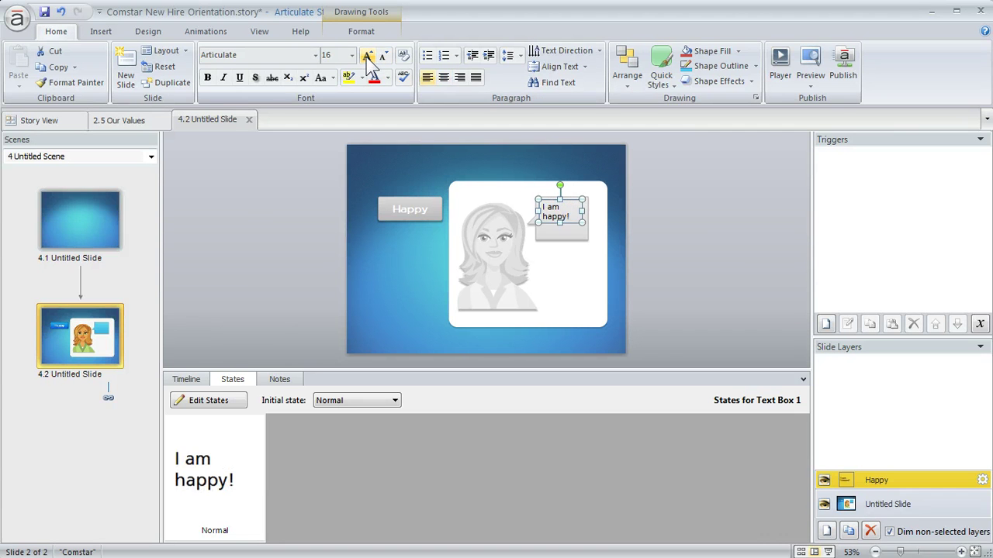
{"action": "left_click", "coordinate": [368, 57]}
{"action": "left_click", "coordinate": [368, 58]}
{"action": "left_click", "coordinate": [367, 57]}
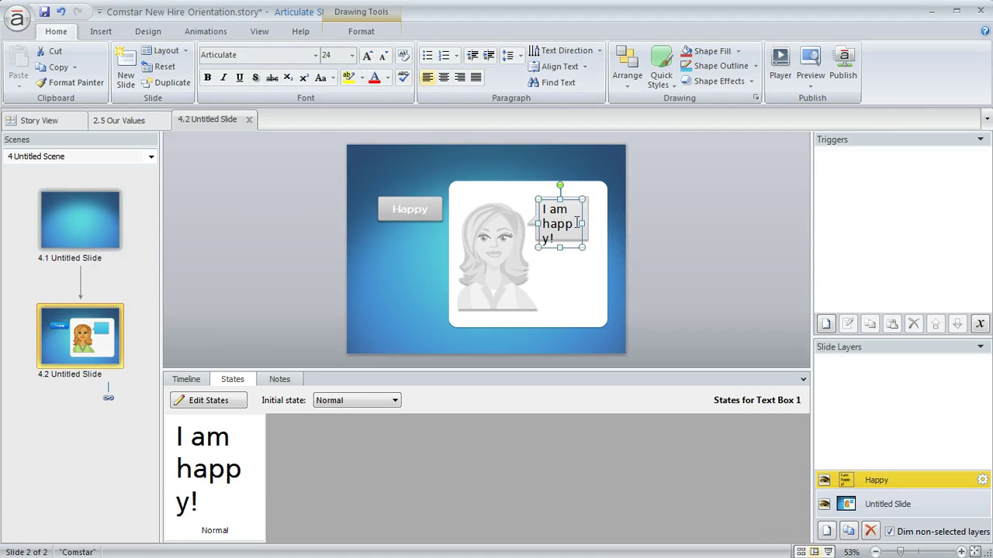
{"action": "left_click_drag", "start_coordinate": [581, 223], "coordinate": [588, 224]}
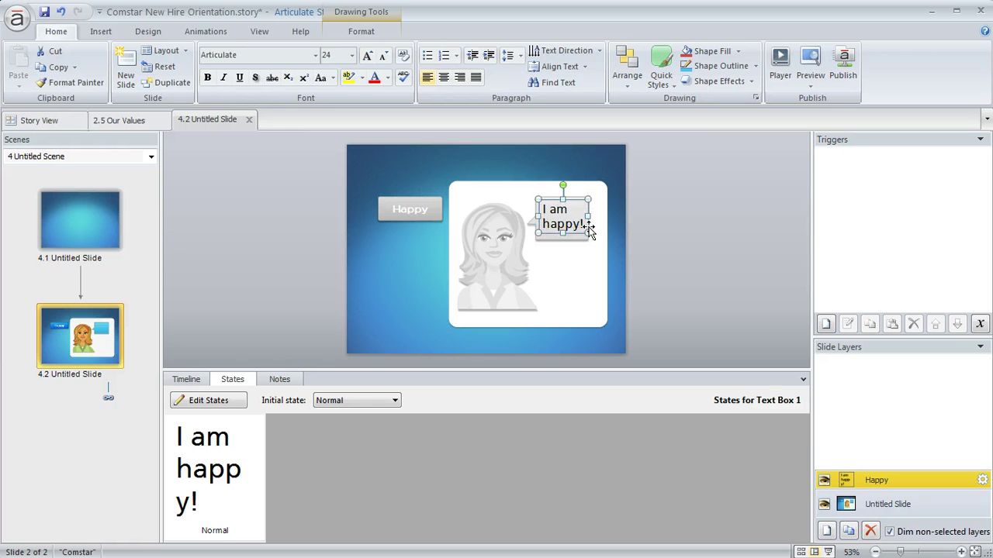
{"action": "left_click", "coordinate": [443, 76]}
Step: On the base layer, add a second trigger to the Happy button that shows the Happy layer when the user clicks
{"action": "left_click", "coordinate": [885, 505]}
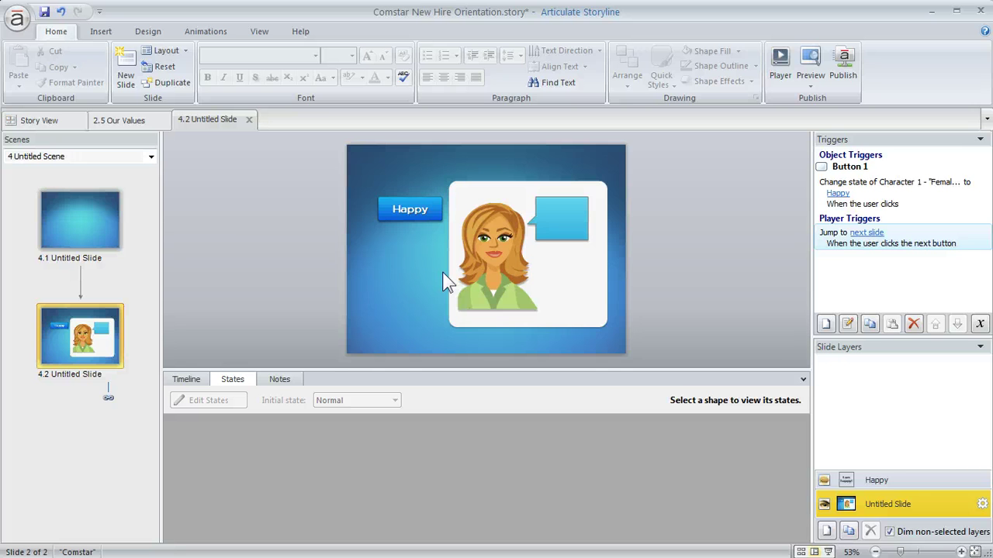
{"action": "left_click", "coordinate": [426, 208]}
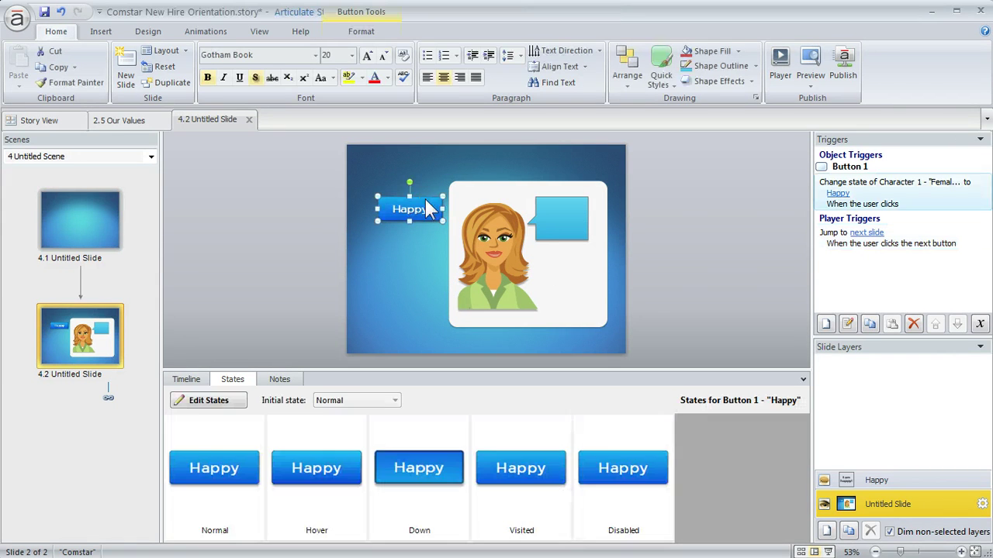
{"action": "left_click", "coordinate": [825, 323]}
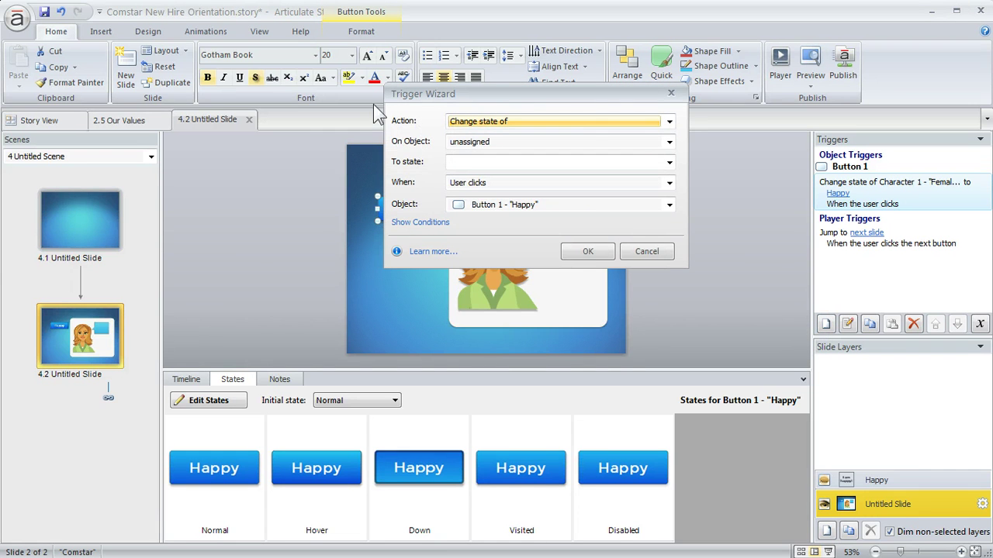
{"action": "left_click", "coordinate": [668, 121]}
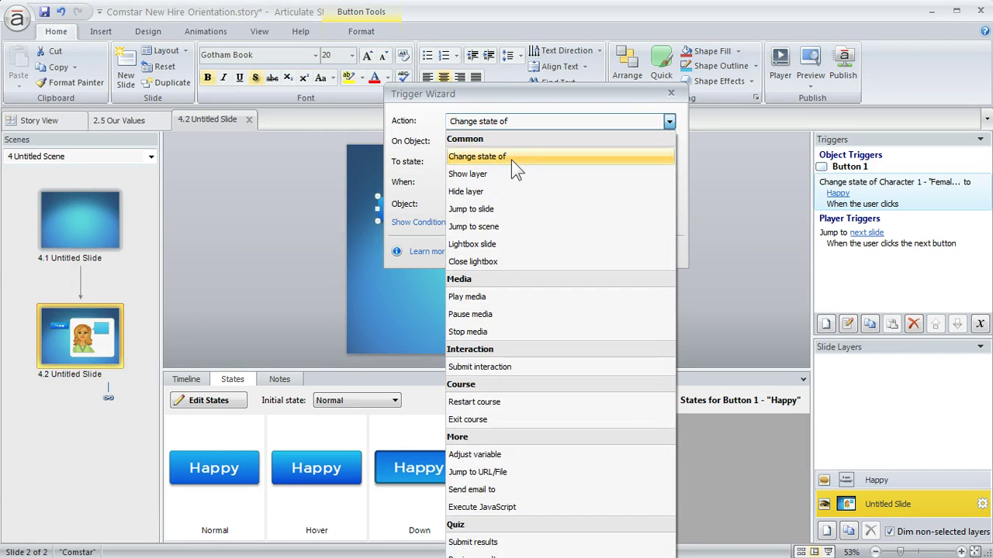
{"action": "left_click", "coordinate": [469, 173]}
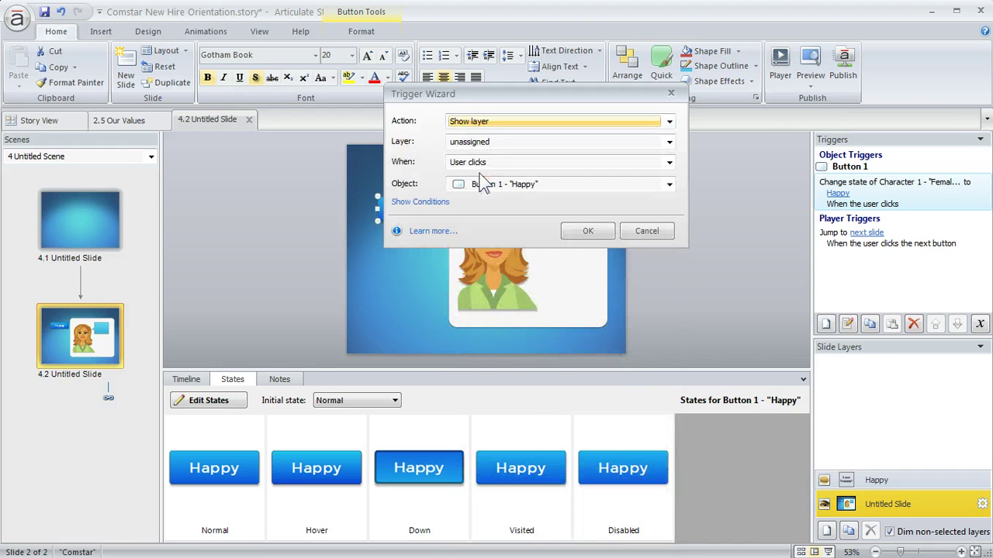
{"action": "left_click", "coordinate": [607, 142]}
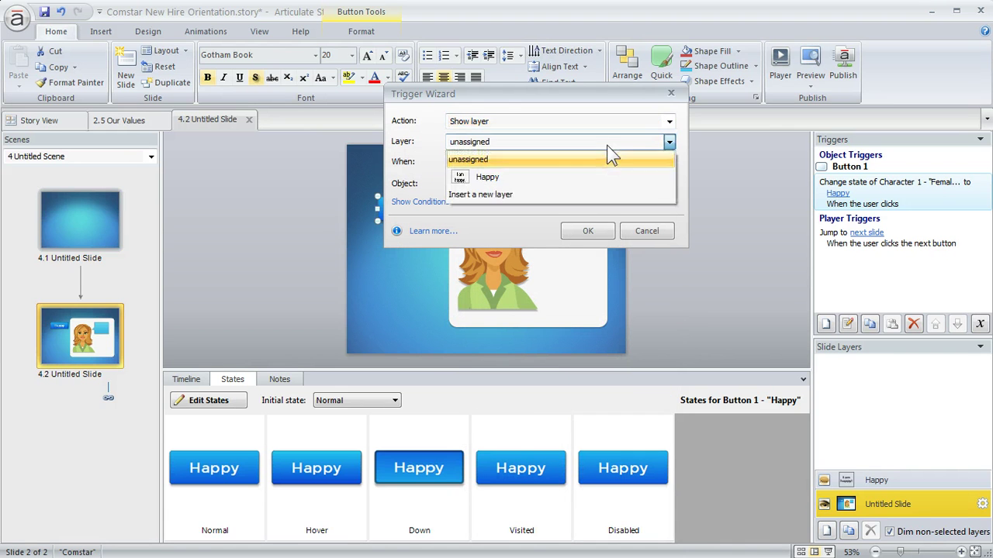
{"action": "left_click", "coordinate": [506, 178]}
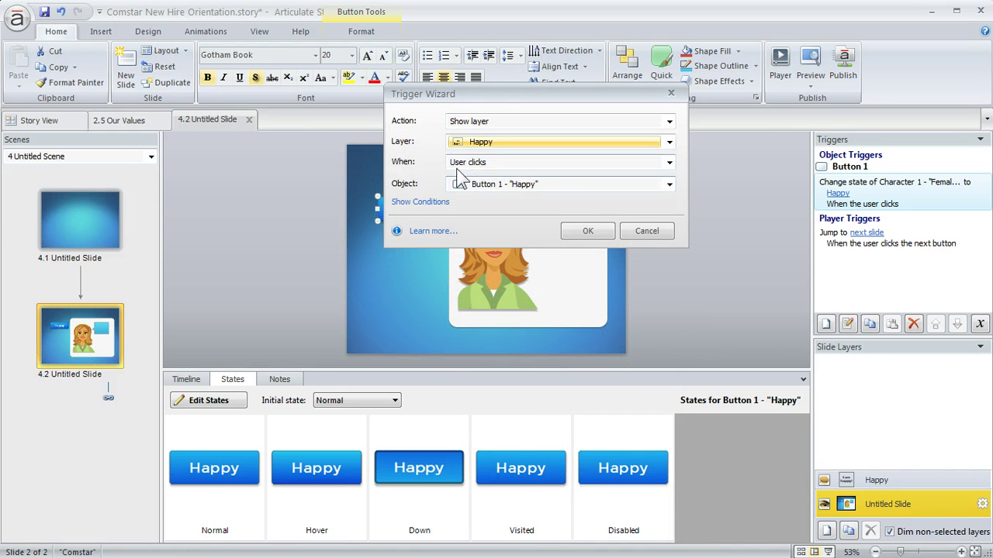
{"action": "left_click", "coordinate": [589, 236]}
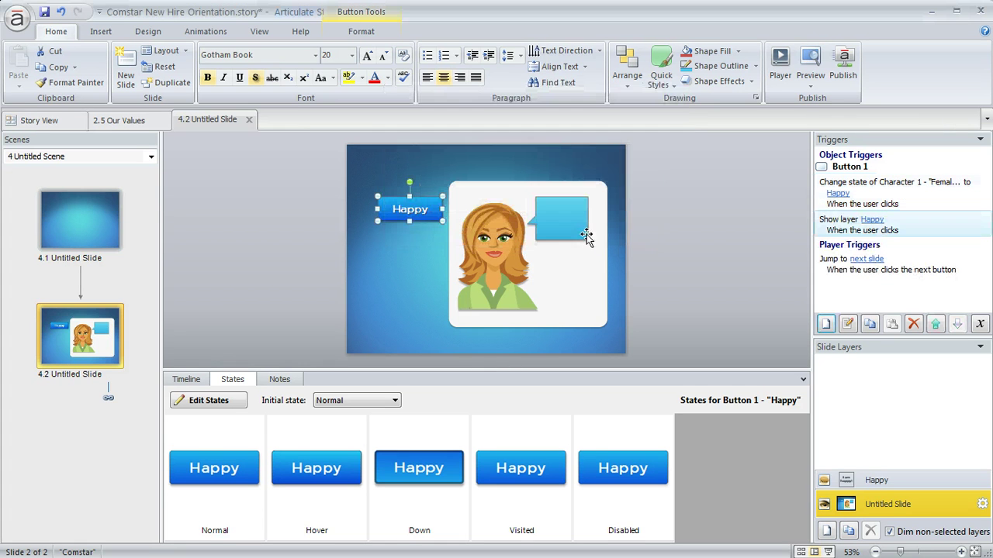
Step: Preview this slide and test the Happy button with both of its triggers
{"action": "left_click", "coordinate": [810, 84]}
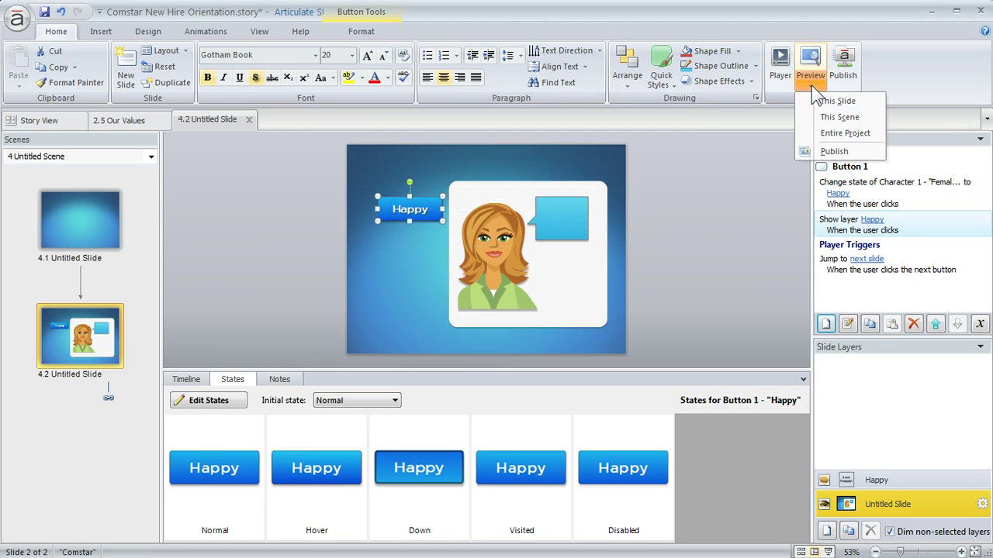
{"action": "left_click", "coordinate": [821, 100]}
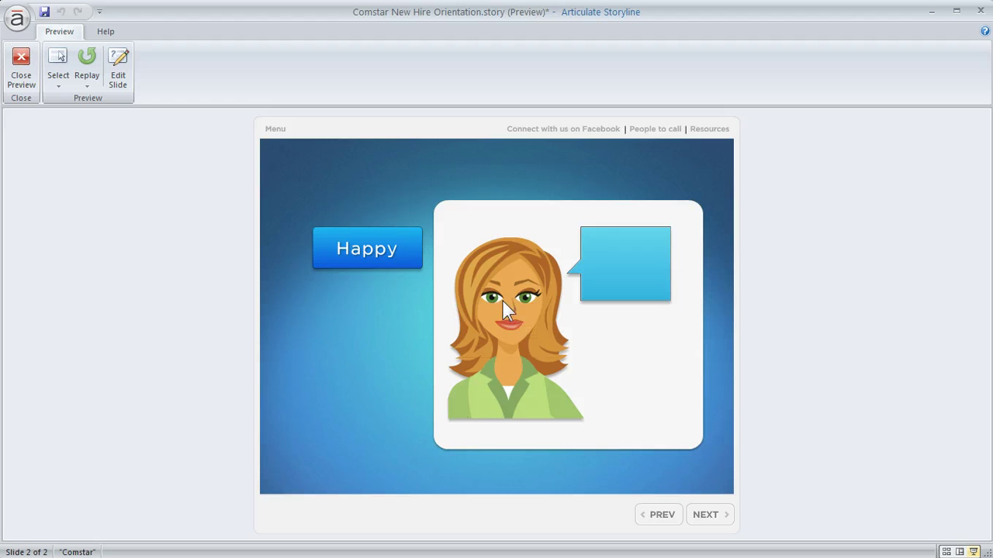
{"action": "left_click", "coordinate": [384, 257]}
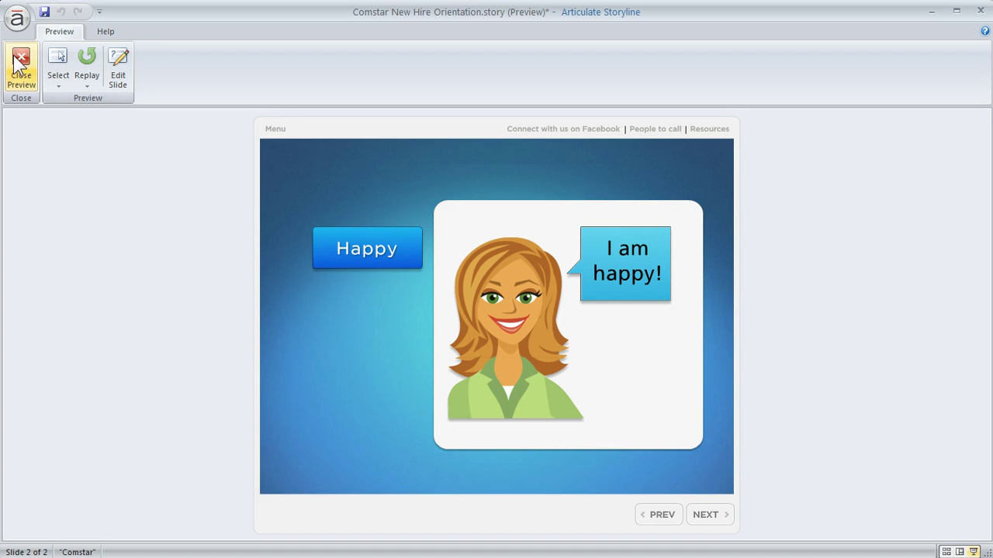
{"action": "left_click", "coordinate": [28, 77]}
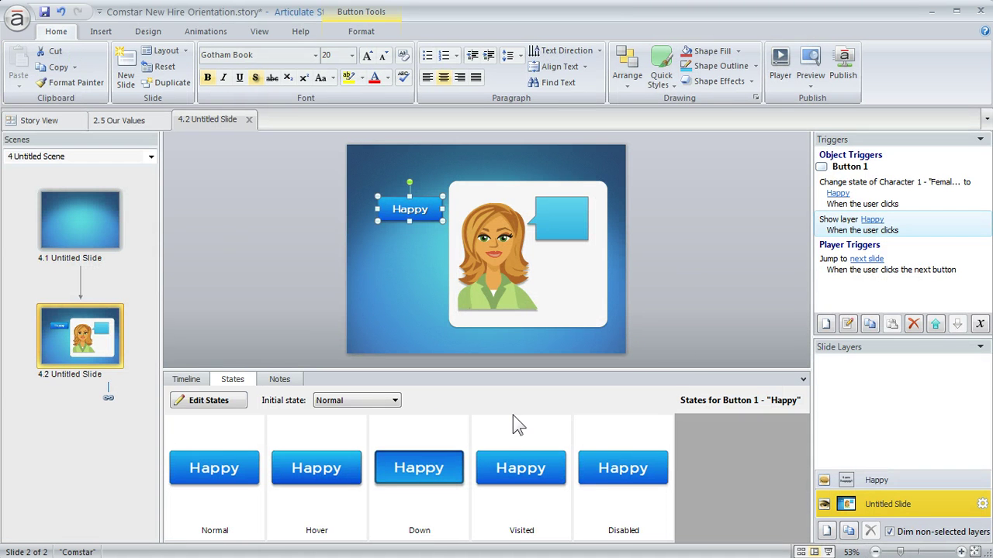
Step: Open the project's publishing options to examine the available output formats
{"action": "left_click", "coordinate": [463, 454]}
{"action": "left_click", "coordinate": [845, 61]}
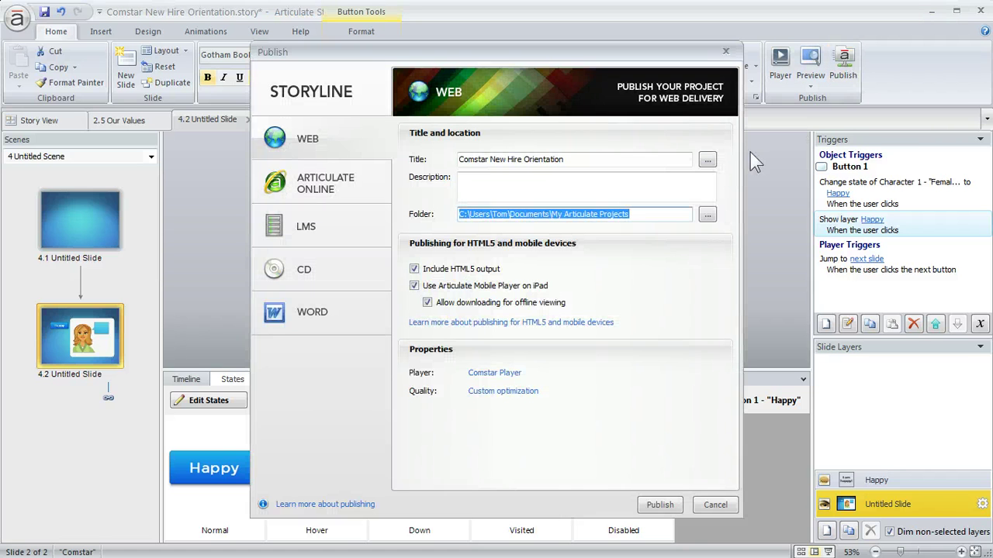